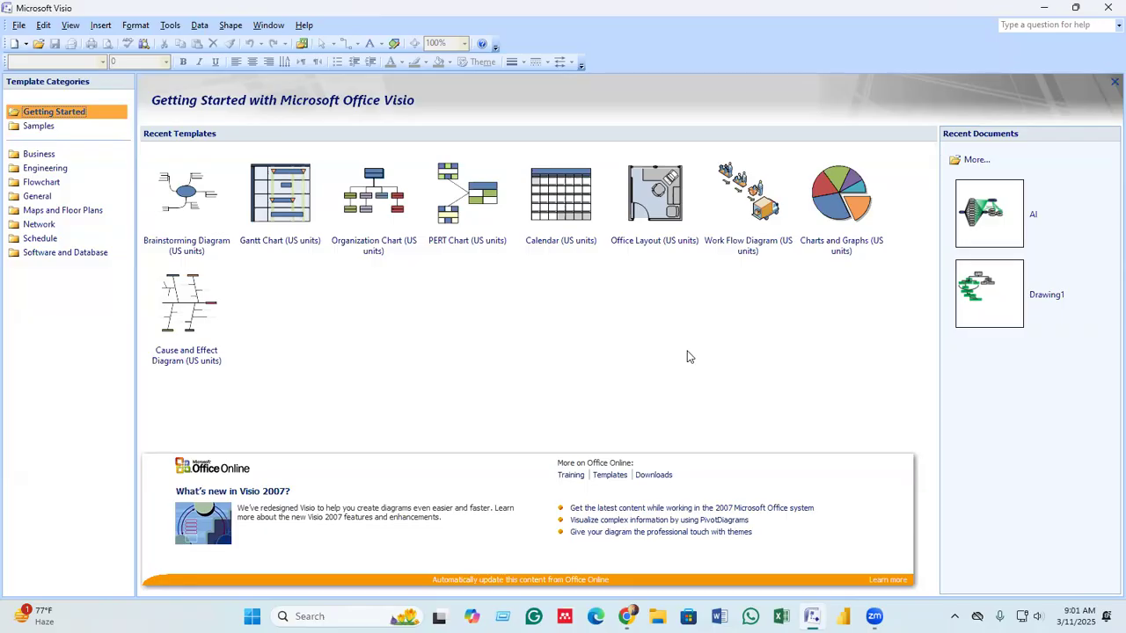
- Create a new drawing from the Brainstorming Diagram template in the Business category, using US units
left_click(49, 156)
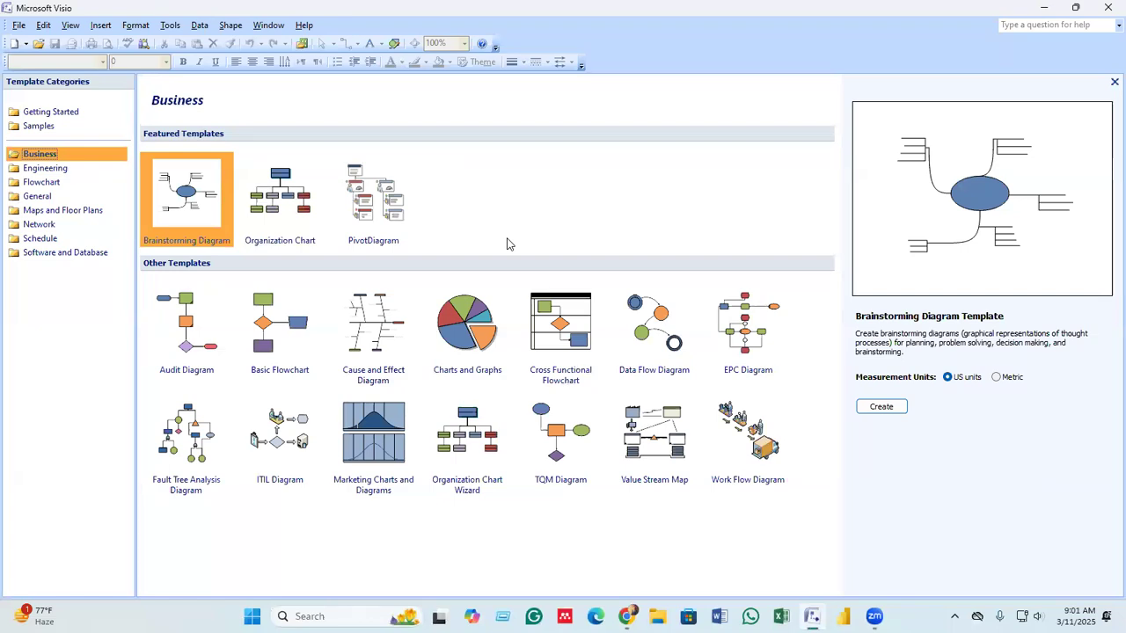
left_click(190, 219)
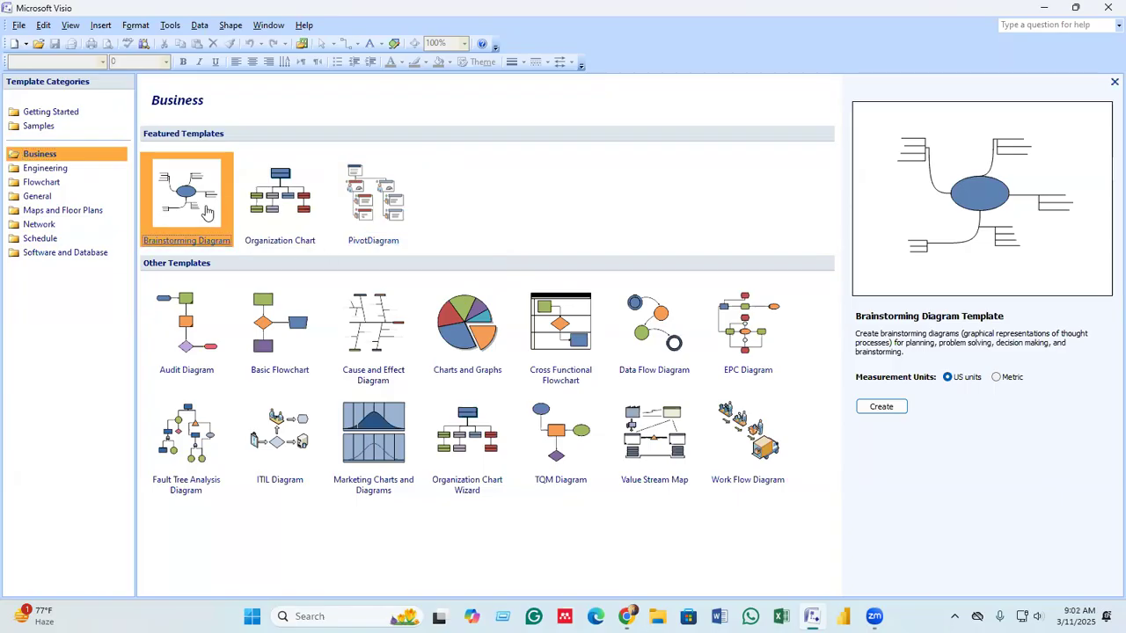
left_click(280, 196)
left_click(199, 215)
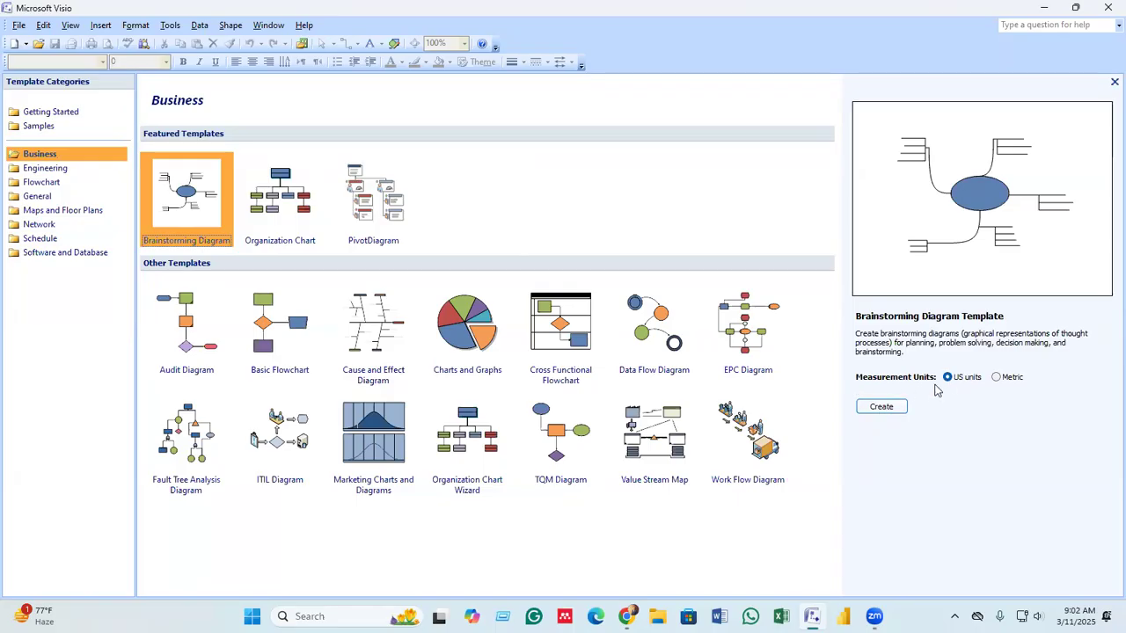
left_click(998, 378)
left_click(998, 378)
left_click(949, 378)
left_click(201, 211)
left_click(880, 407)
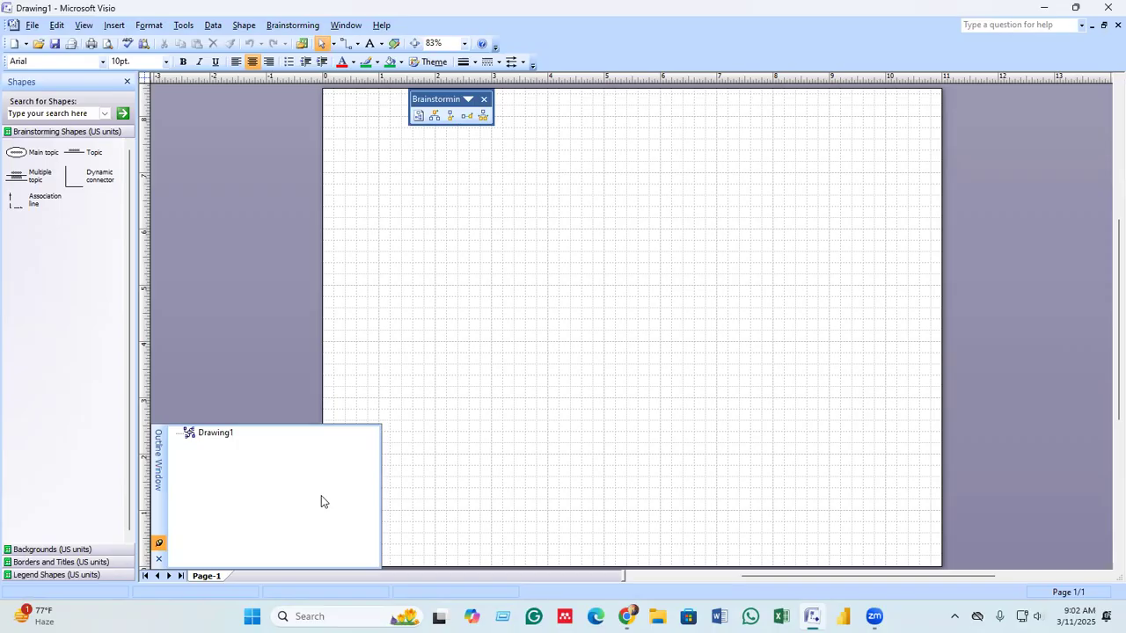
- Look through the Backgrounds, Borders and Titles, and Legend Shapes stencils, then return to Brainstorming Shapes
left_click(56, 549)
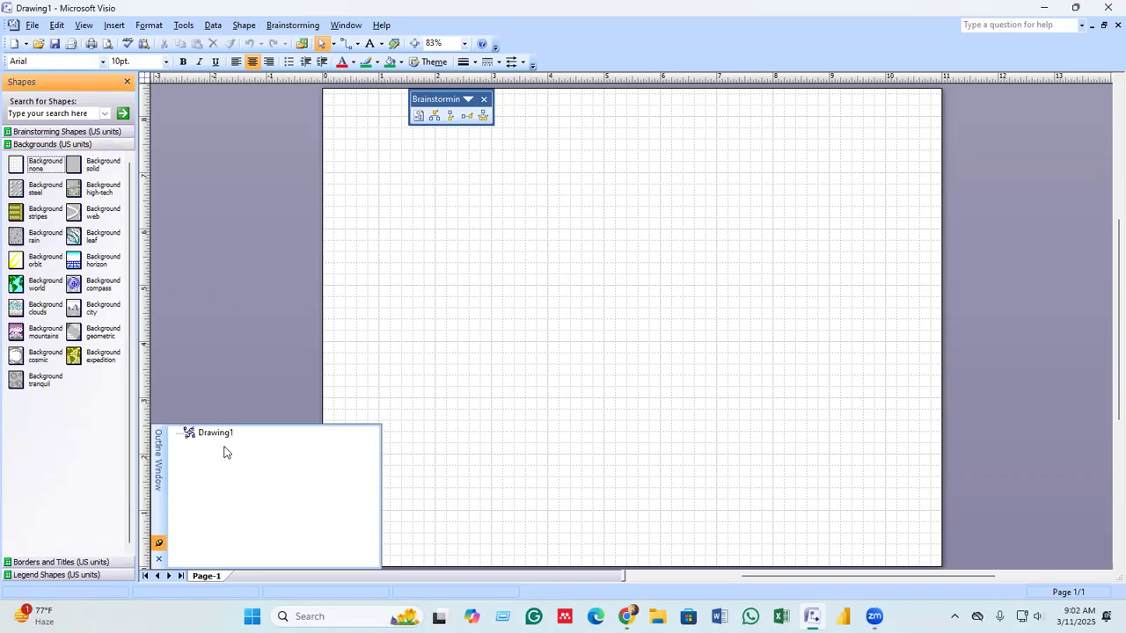
left_click(75, 563)
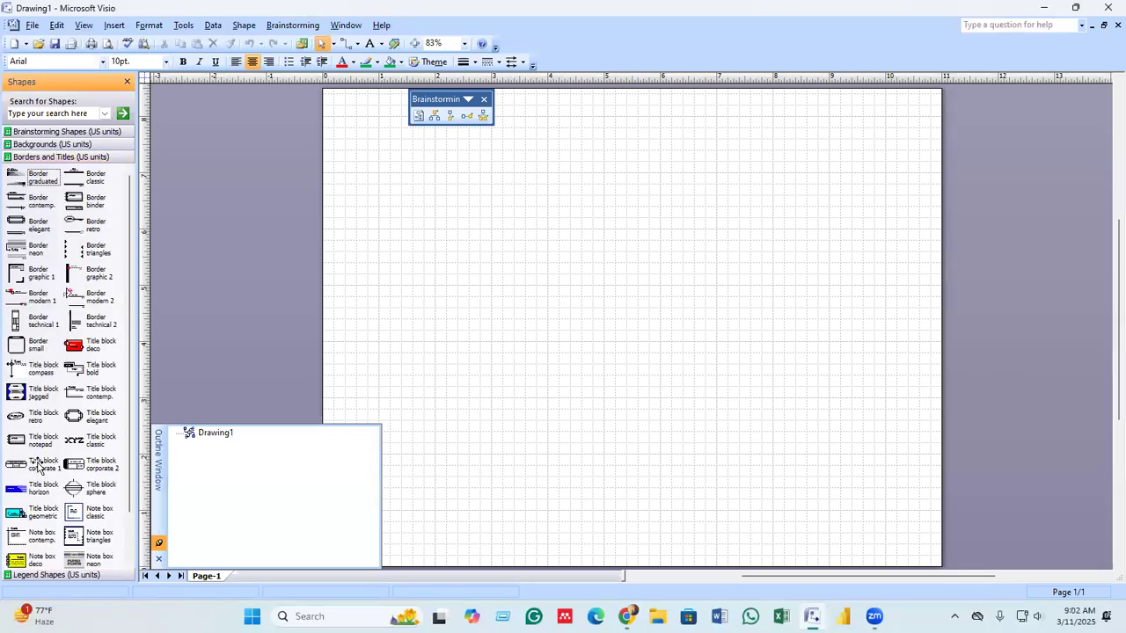
left_click(65, 577)
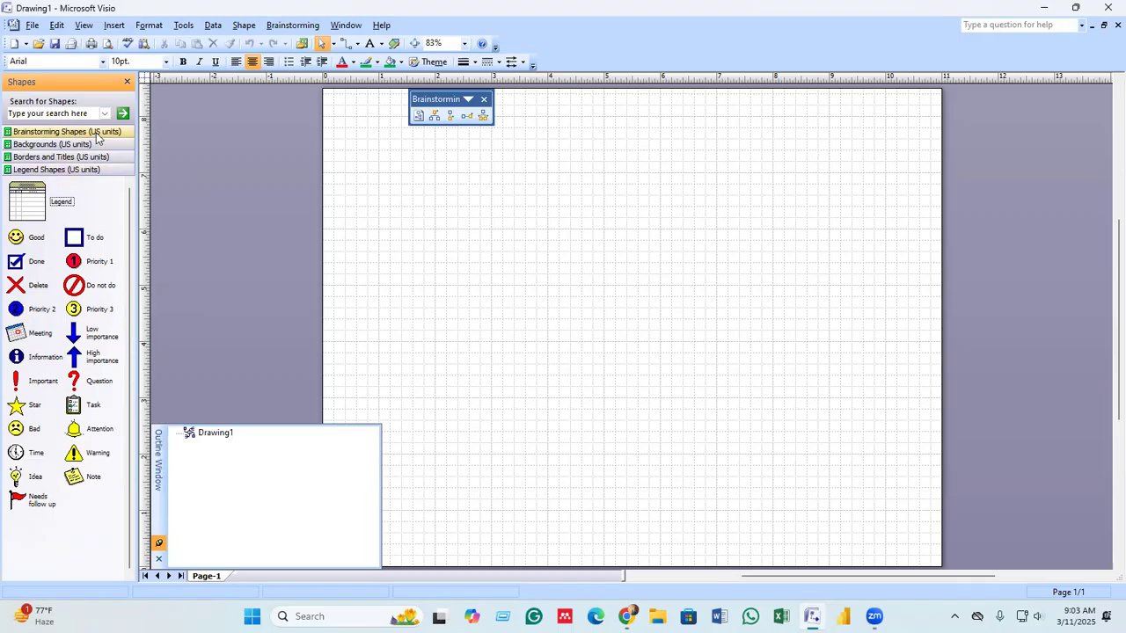
left_click(98, 137)
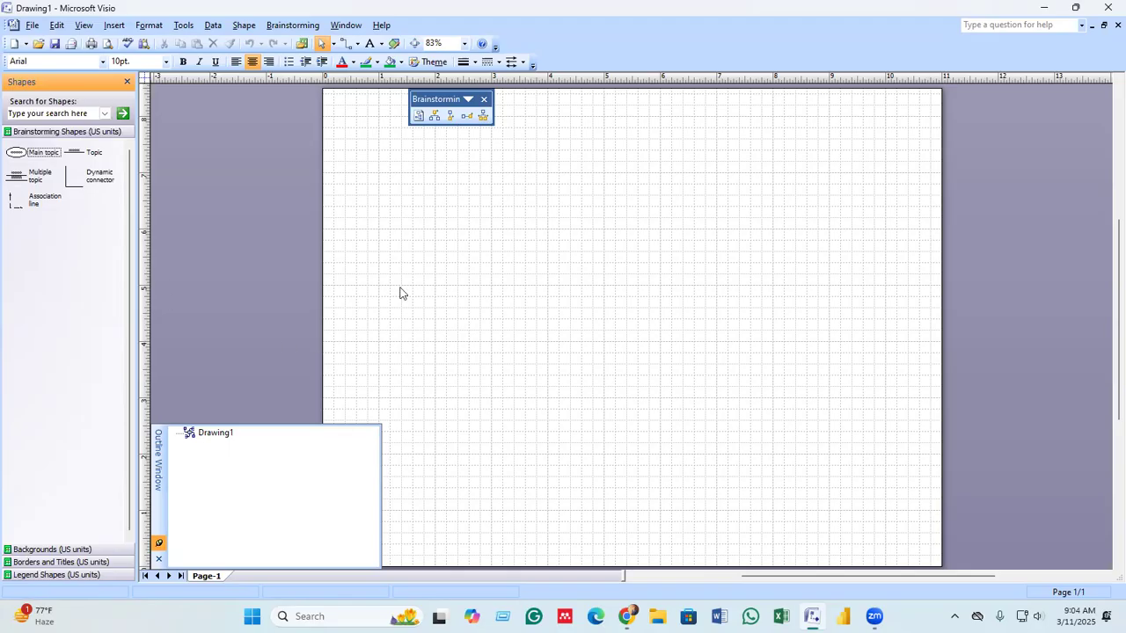
- Place a Main topic shape near the centre of the page and label it "Increase Sales"
left_click_drag(14, 151, 632, 306)
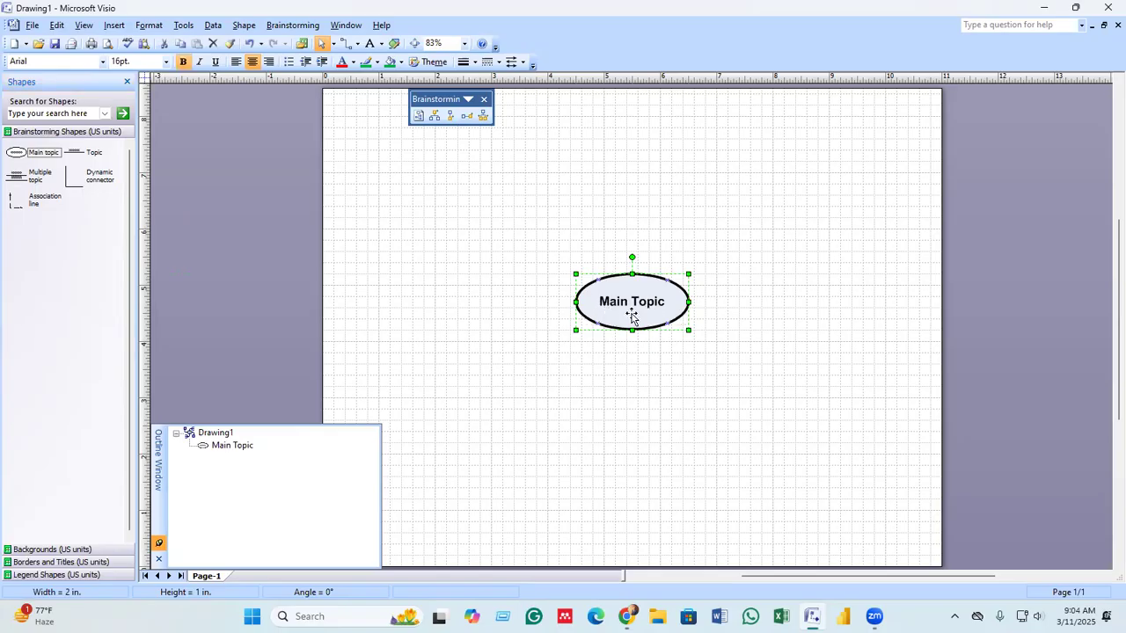
left_click(617, 357)
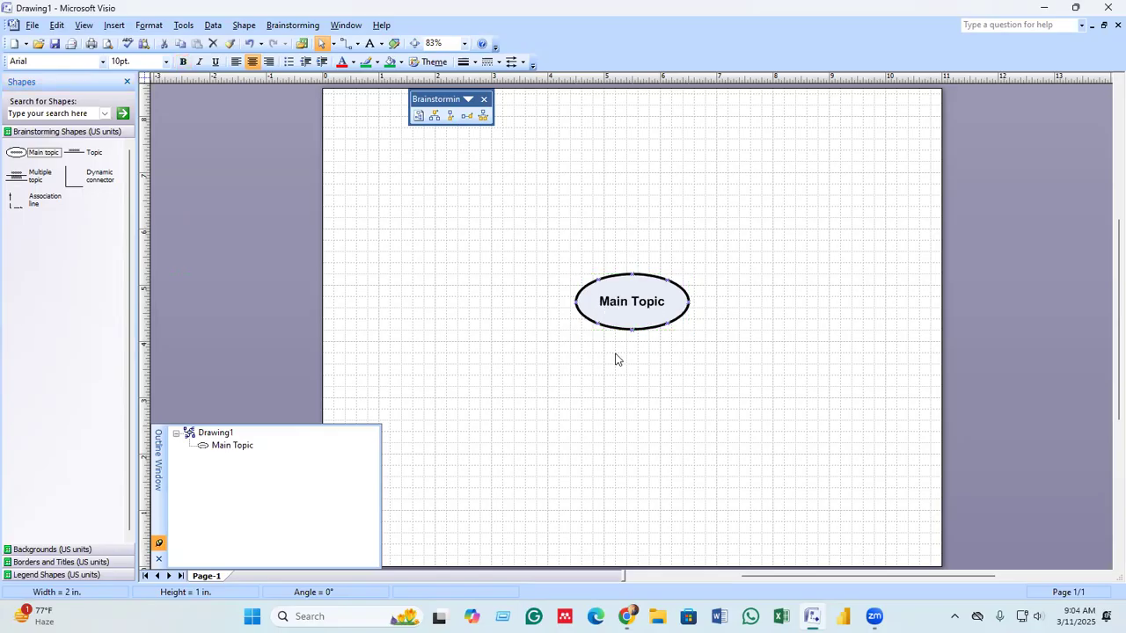
left_click(632, 306)
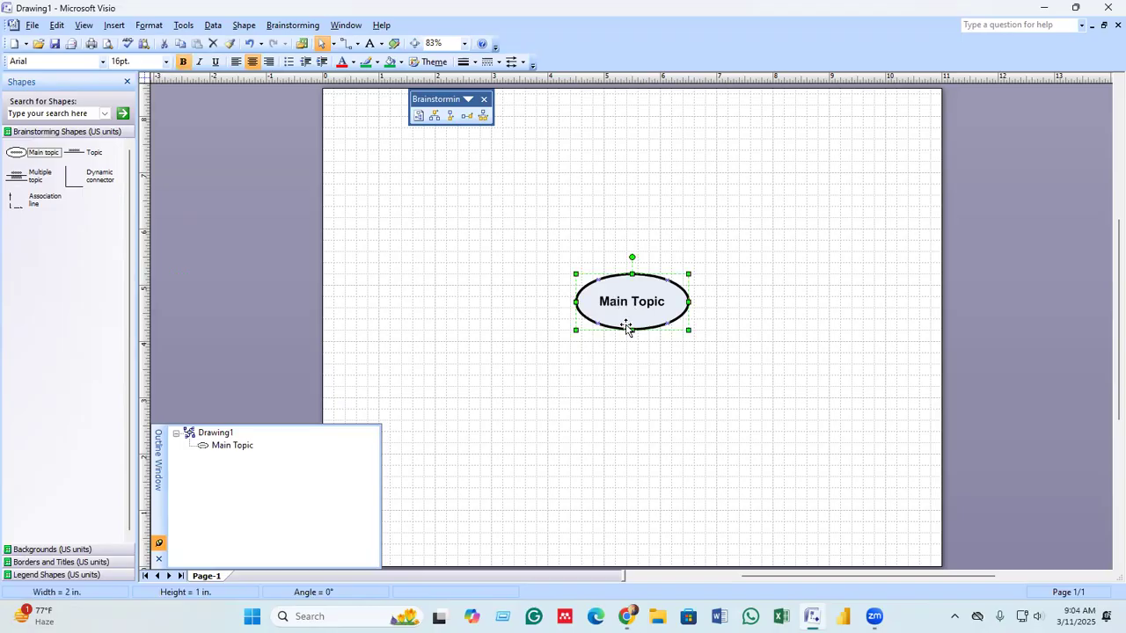
double_click(604, 306)
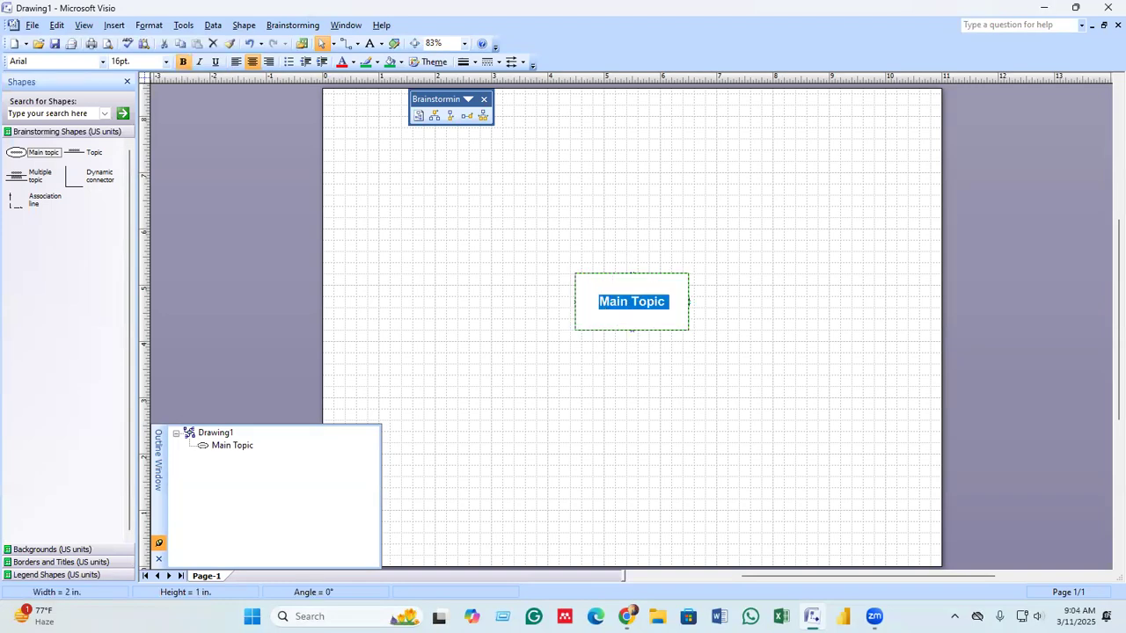
type("increa")
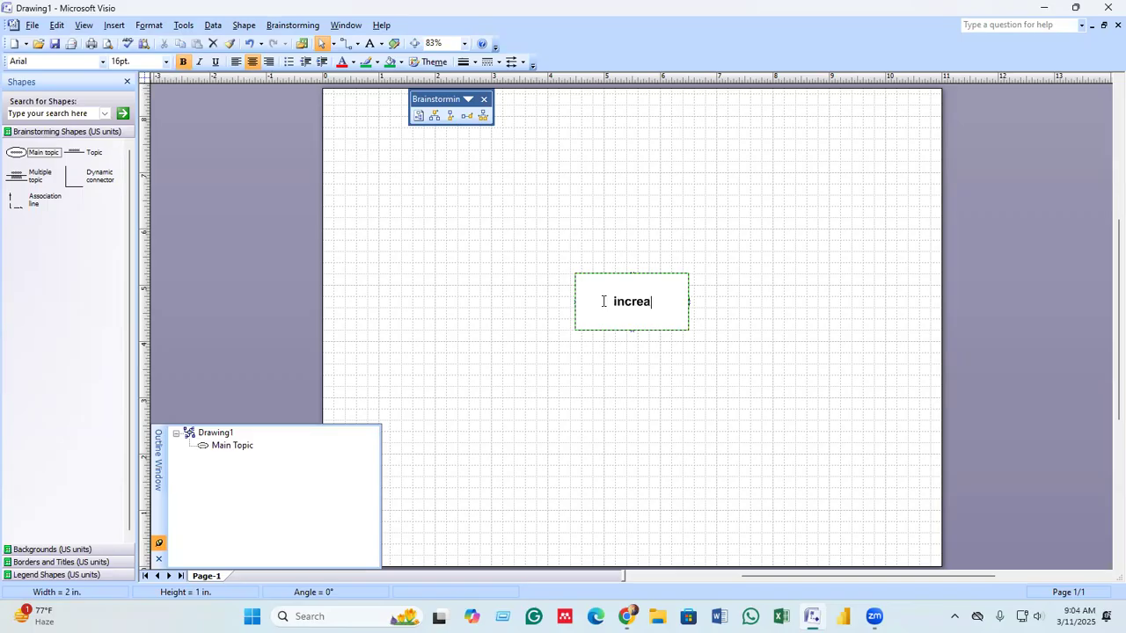
type("se Sales")
left_click(591, 381)
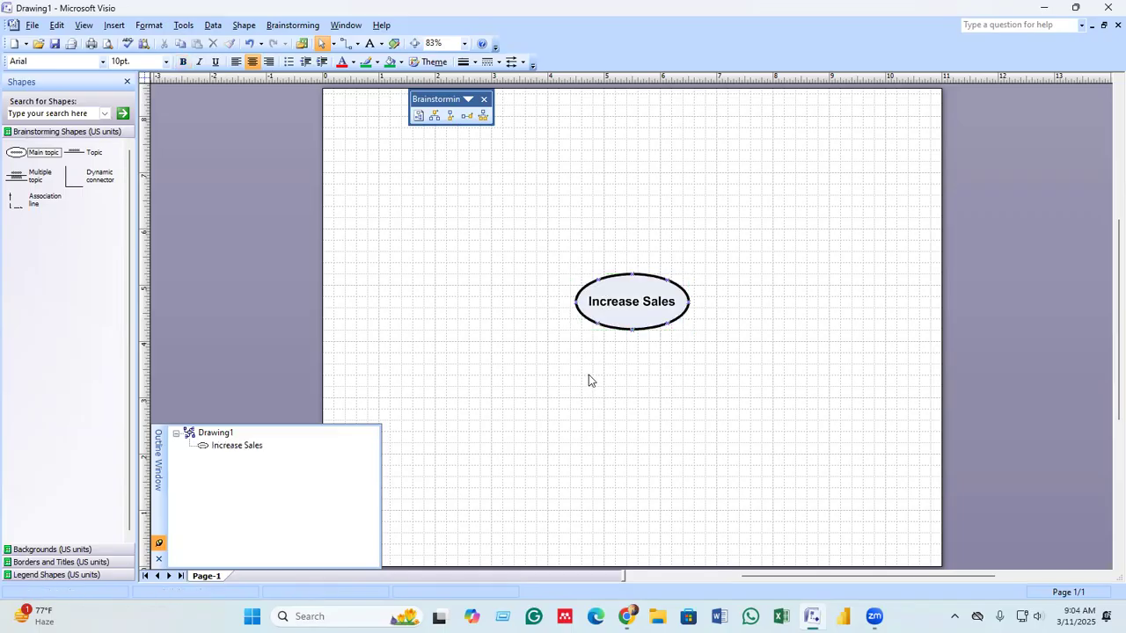
- Narrow the Increase Sales ellipse from its left side to a width of 1.5 in
left_click(659, 307)
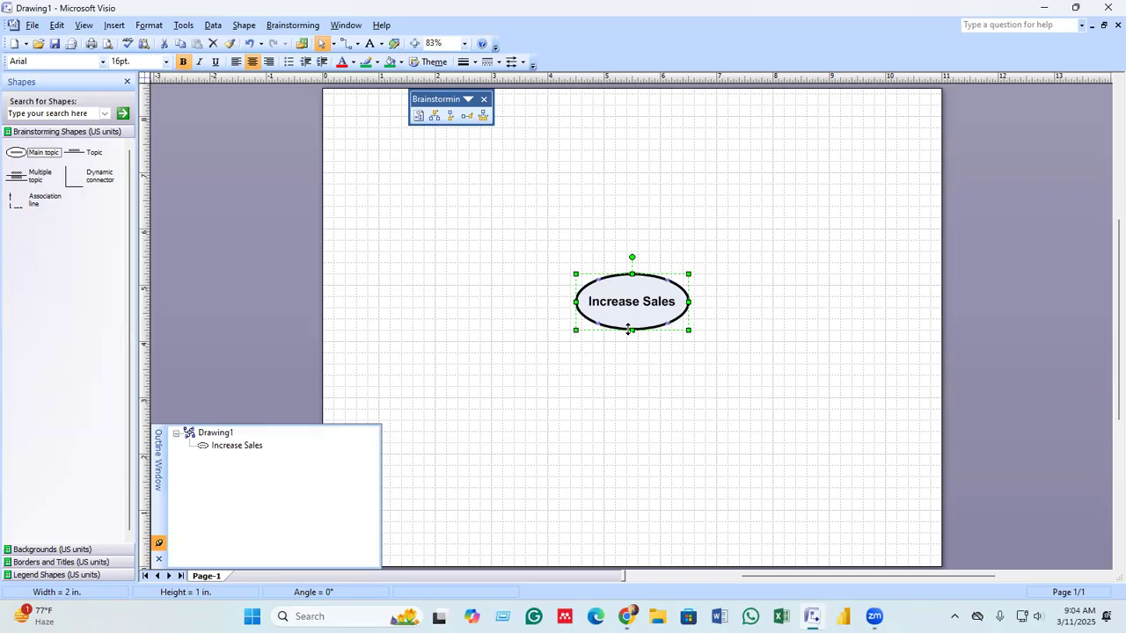
left_click_drag(577, 301, 603, 305)
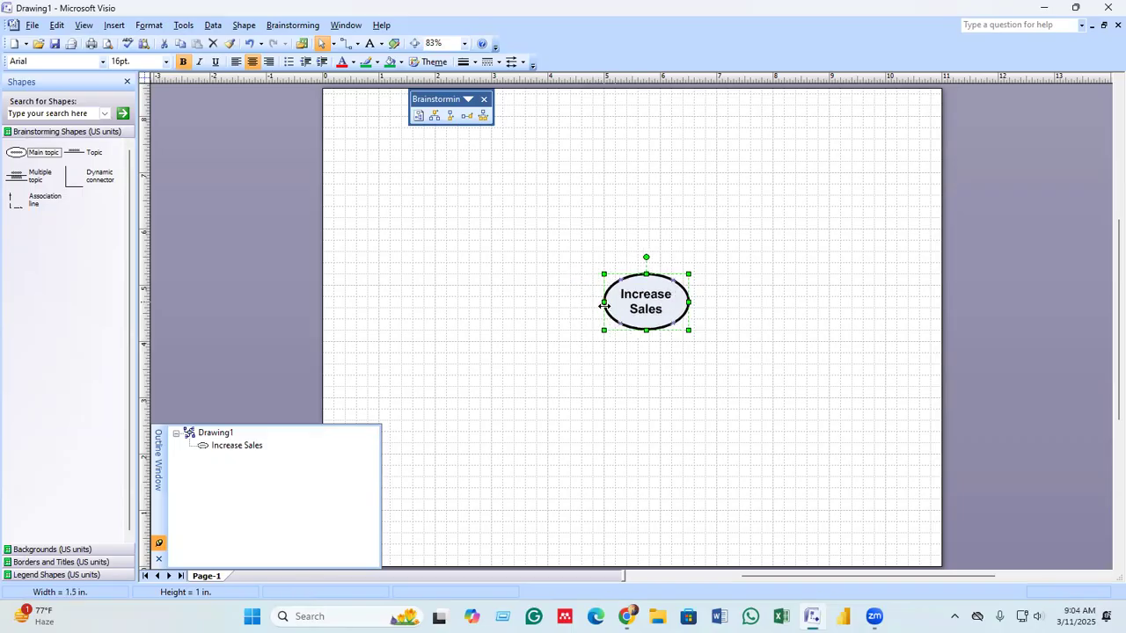
left_click(666, 367)
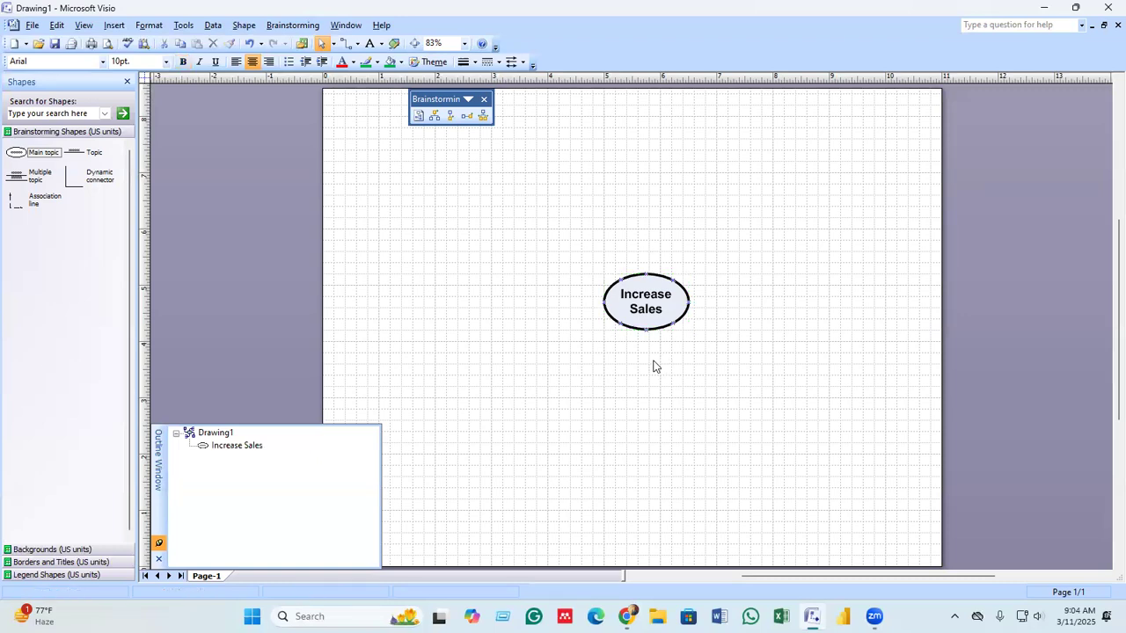
- Add a subtopic to the Increase Sales main topic and label it "Extra sales"
left_click(633, 306)
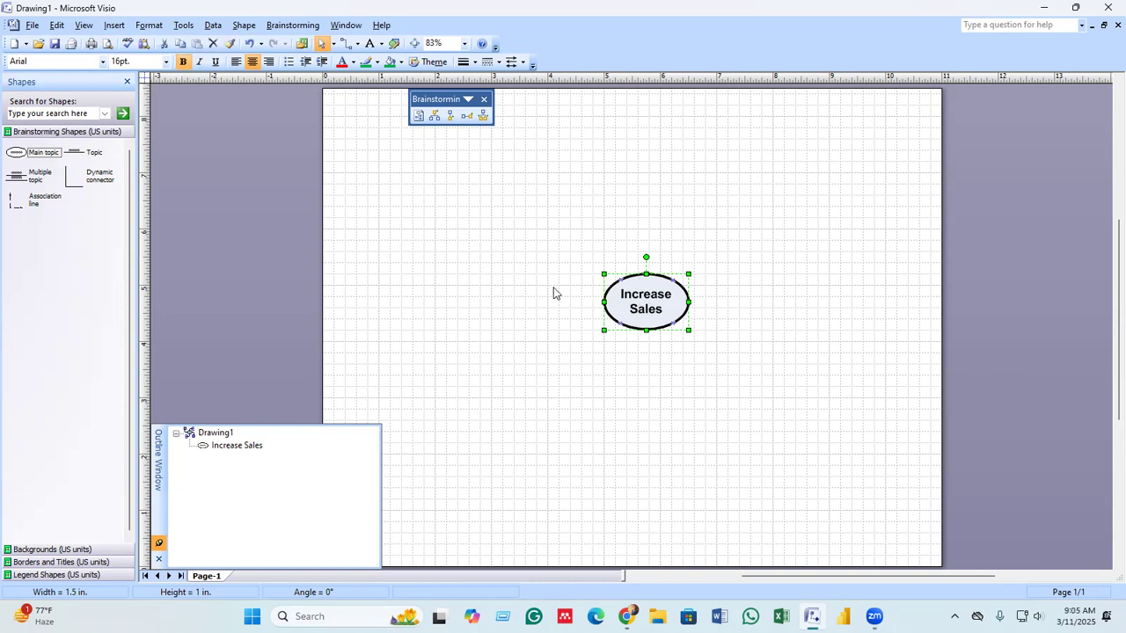
left_click(450, 115)
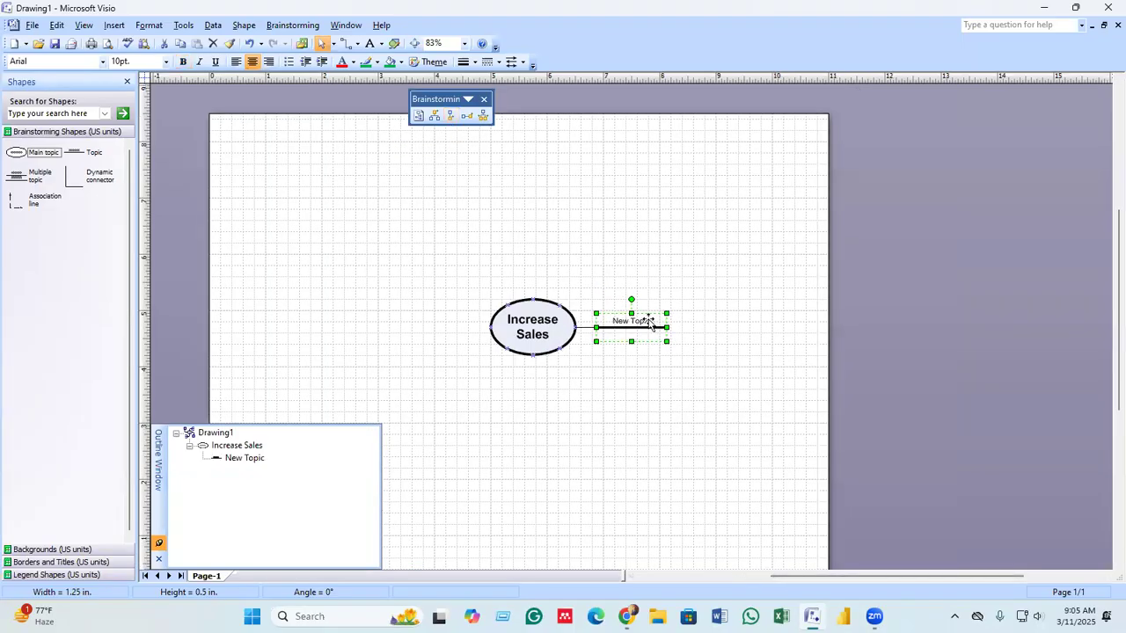
double_click(650, 324)
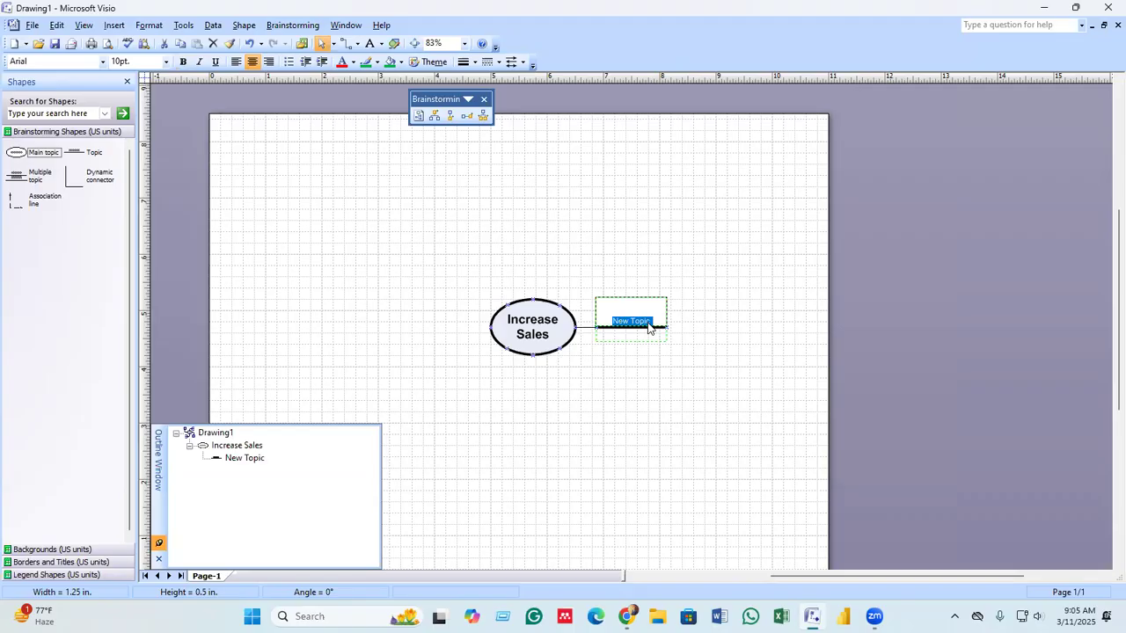
type("extra sales")
left_click(642, 415)
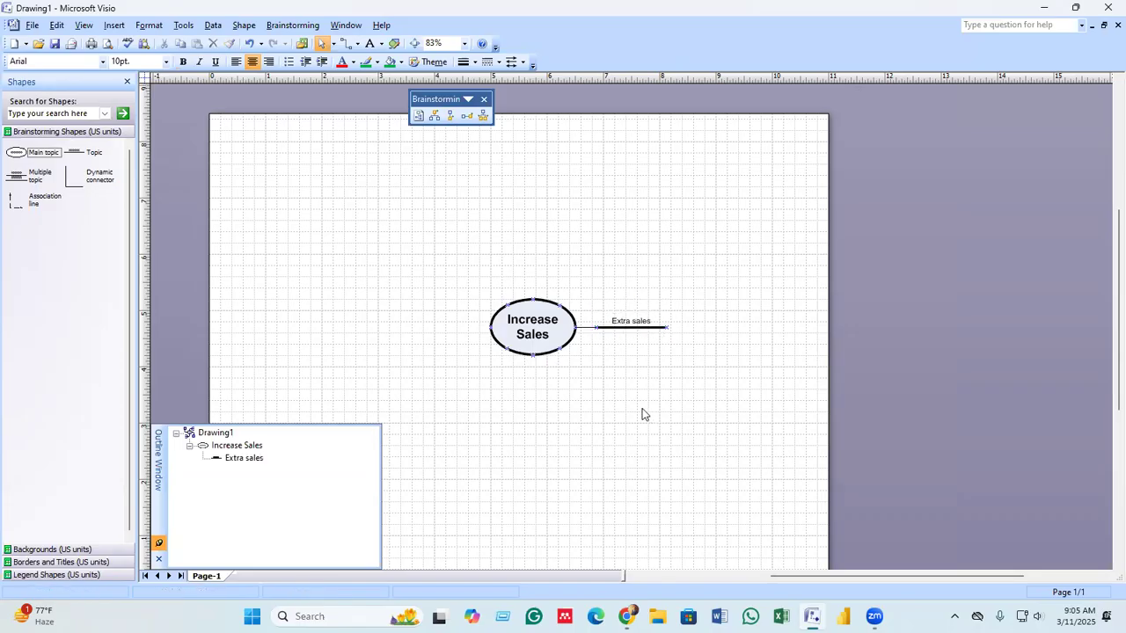
left_click(640, 328)
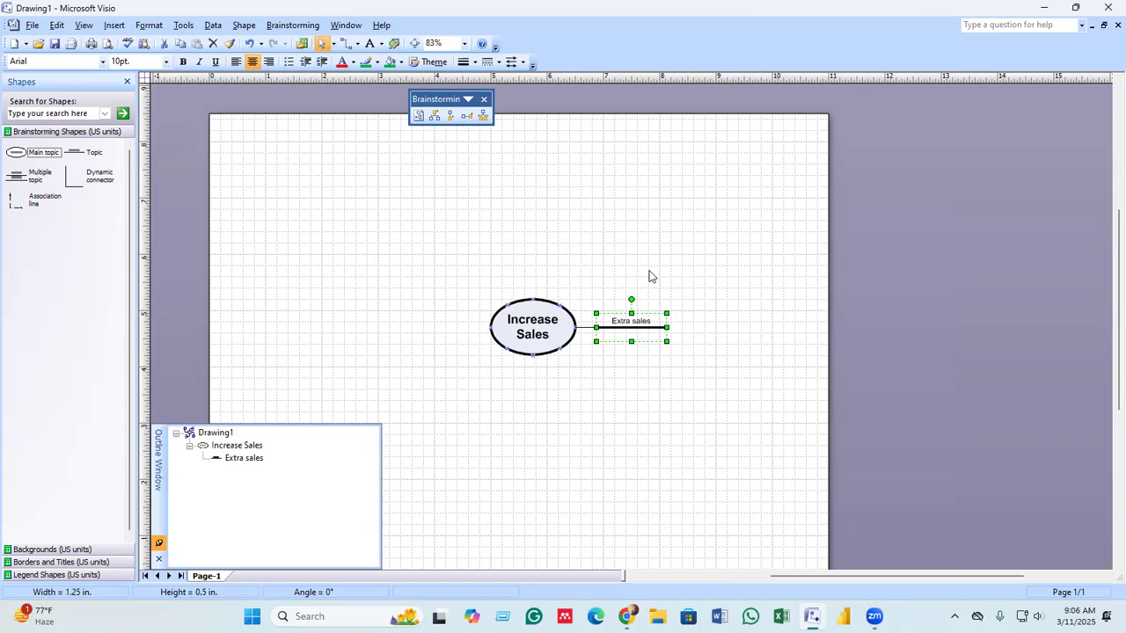
left_click(452, 117)
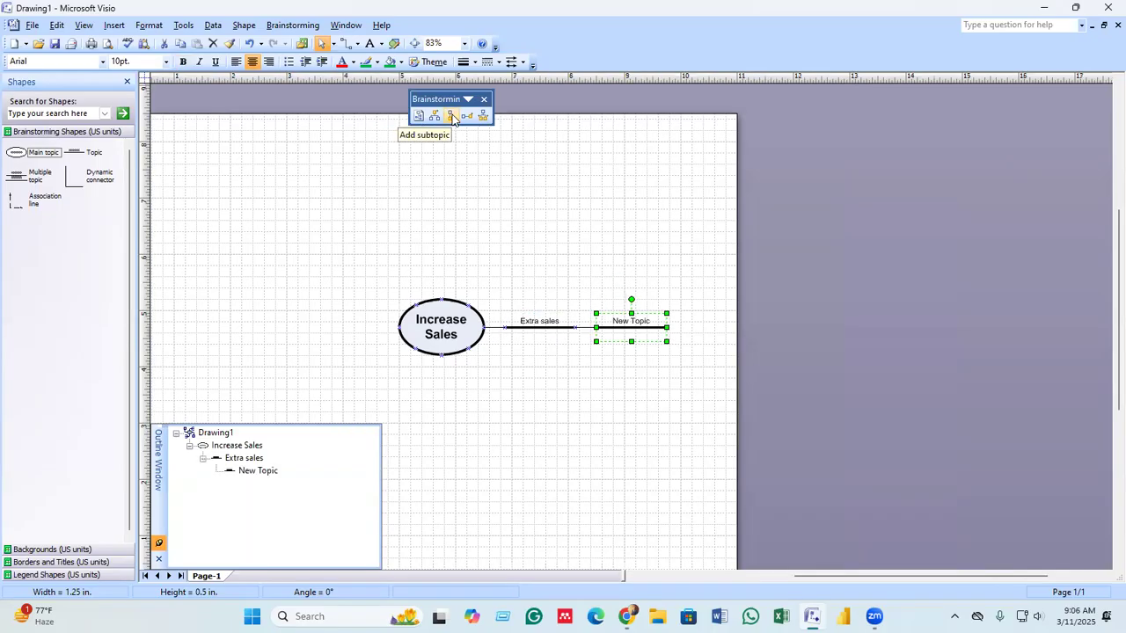
left_click(537, 329)
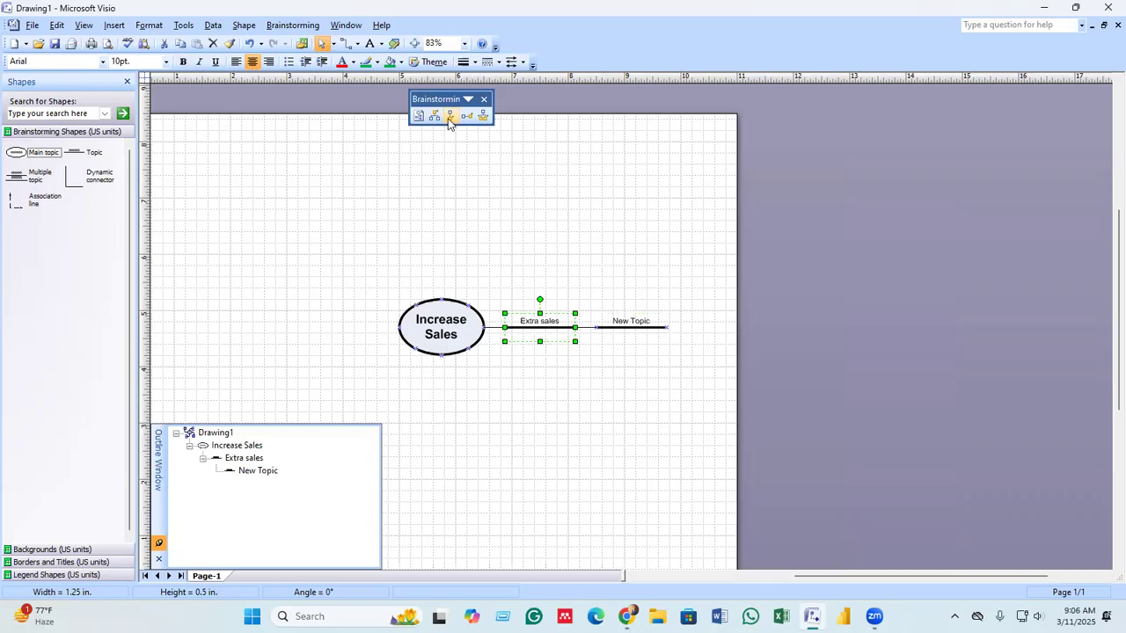
left_click(639, 330)
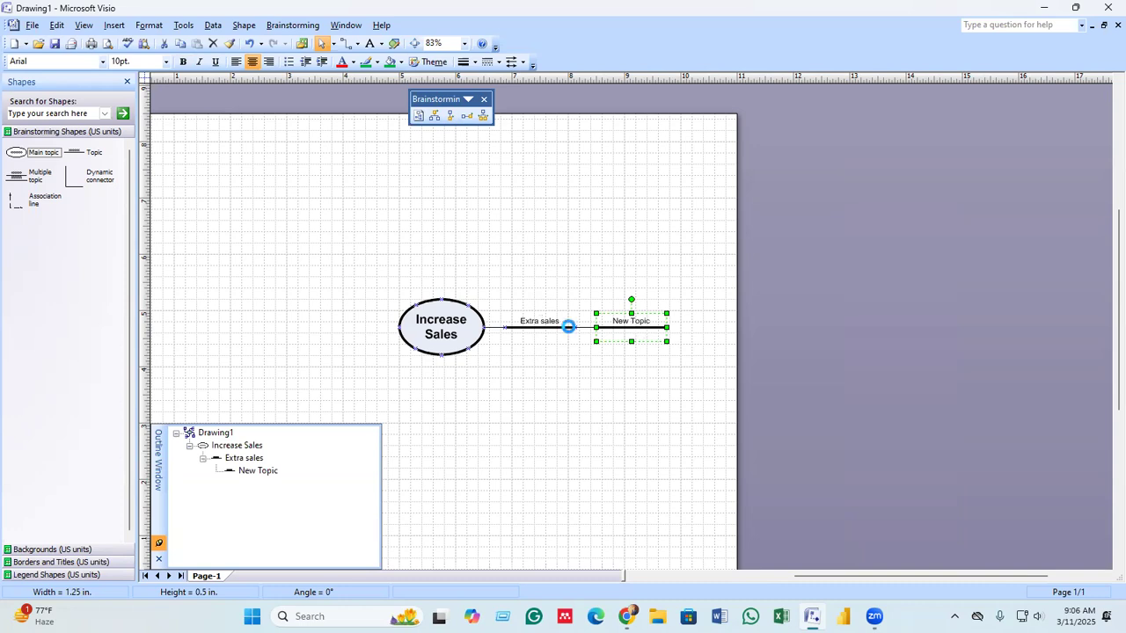
key("Delete")
- Add a subtopic to Extra sales and label it "Marketing policy"
left_click(545, 328)
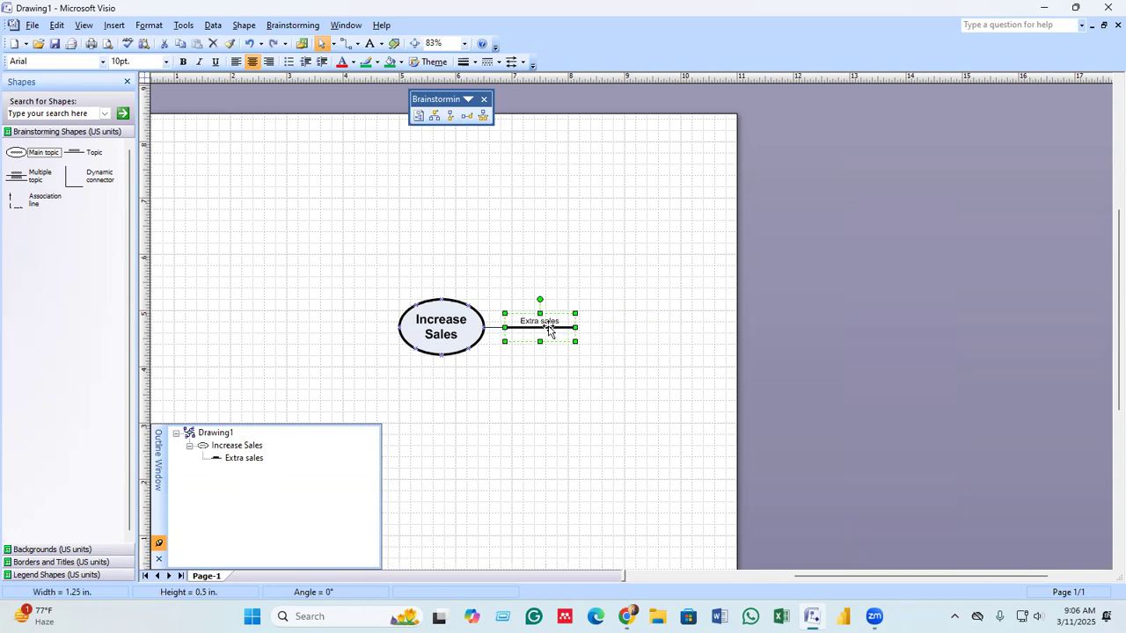
right_click(543, 332)
left_click(493, 337)
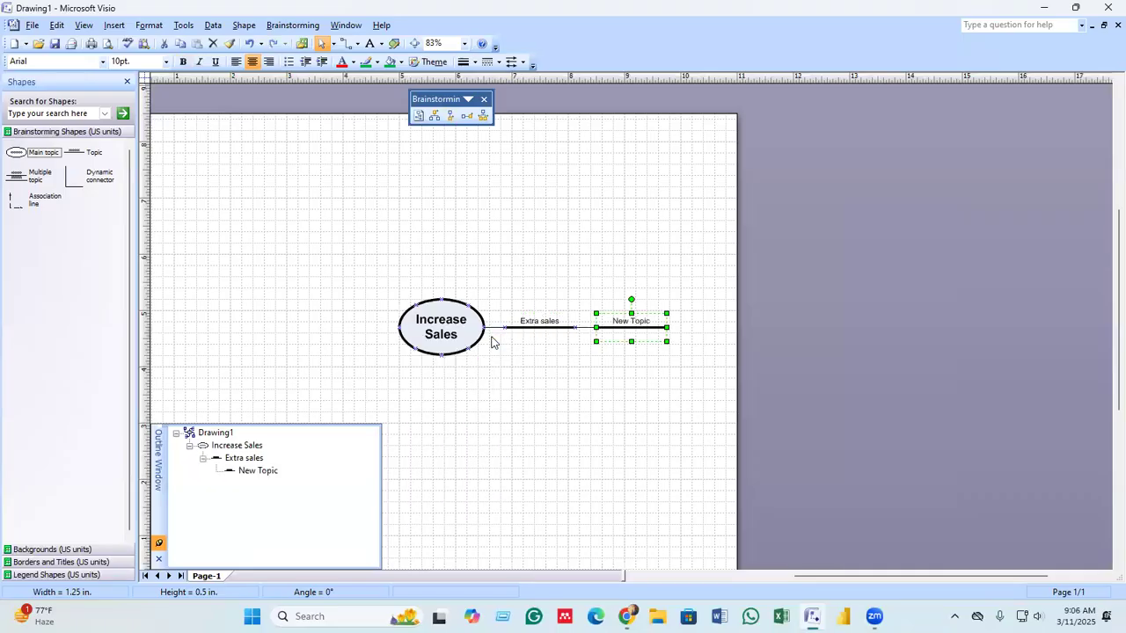
double_click(653, 322)
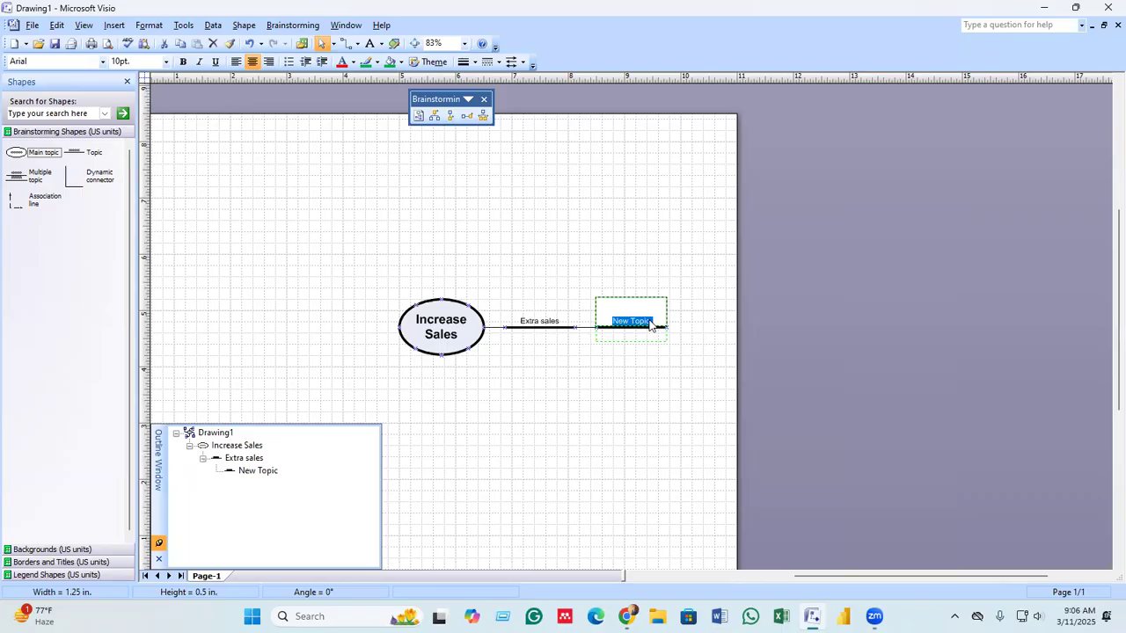
type("marketing policy")
left_click(585, 423)
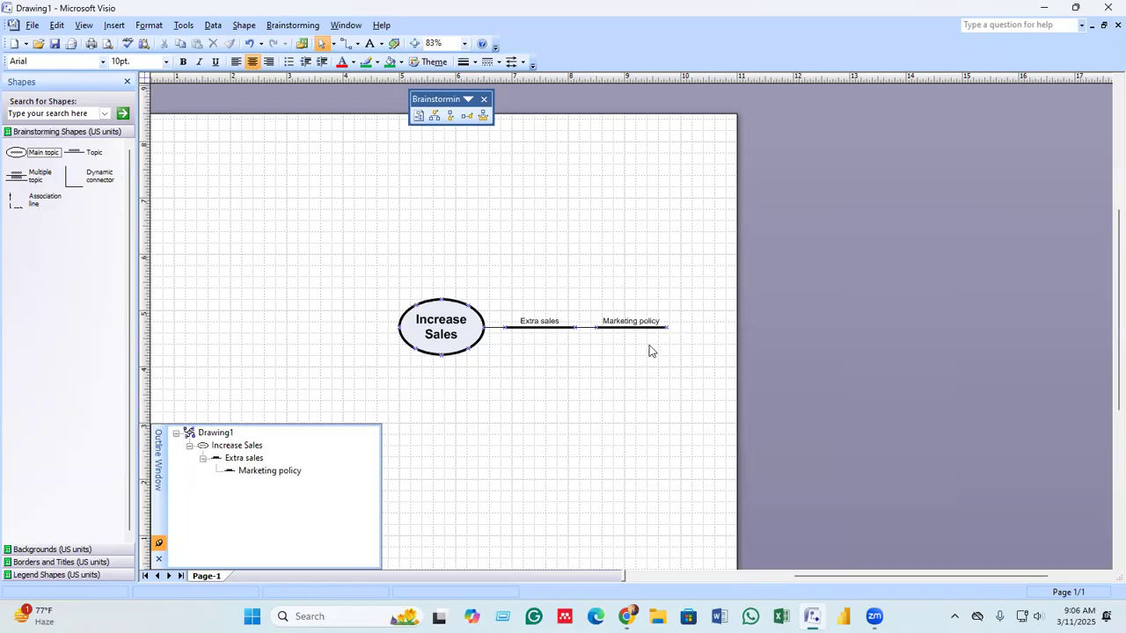
- Add multiple subtopics to Marketing policy: "no of sales man", "training" and "Extra bonous"
left_click(620, 331)
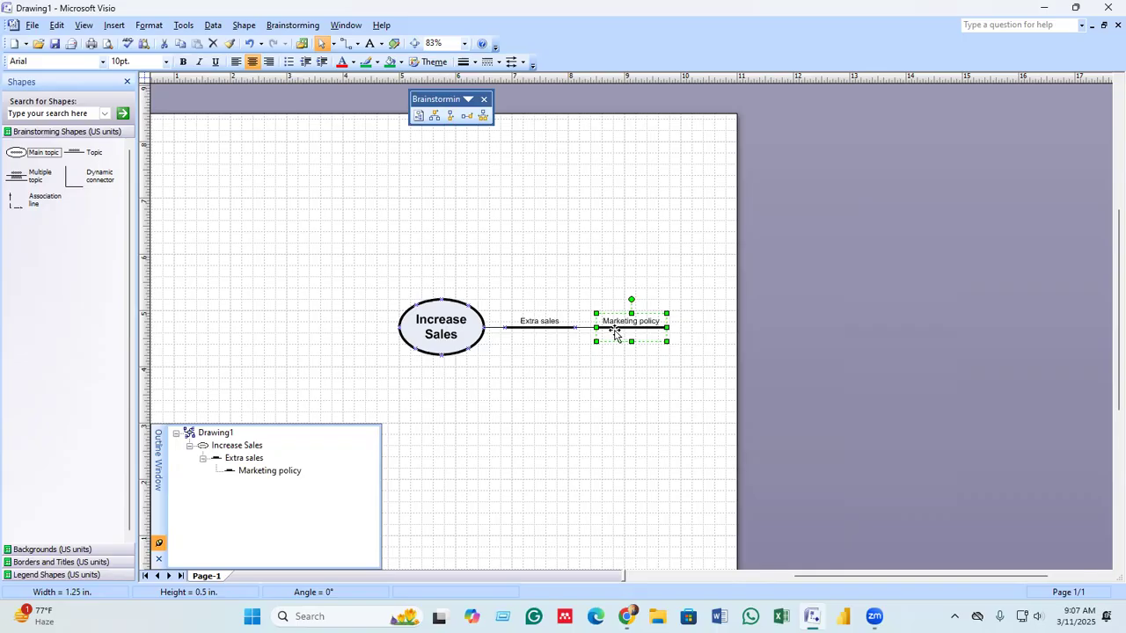
left_click(483, 116)
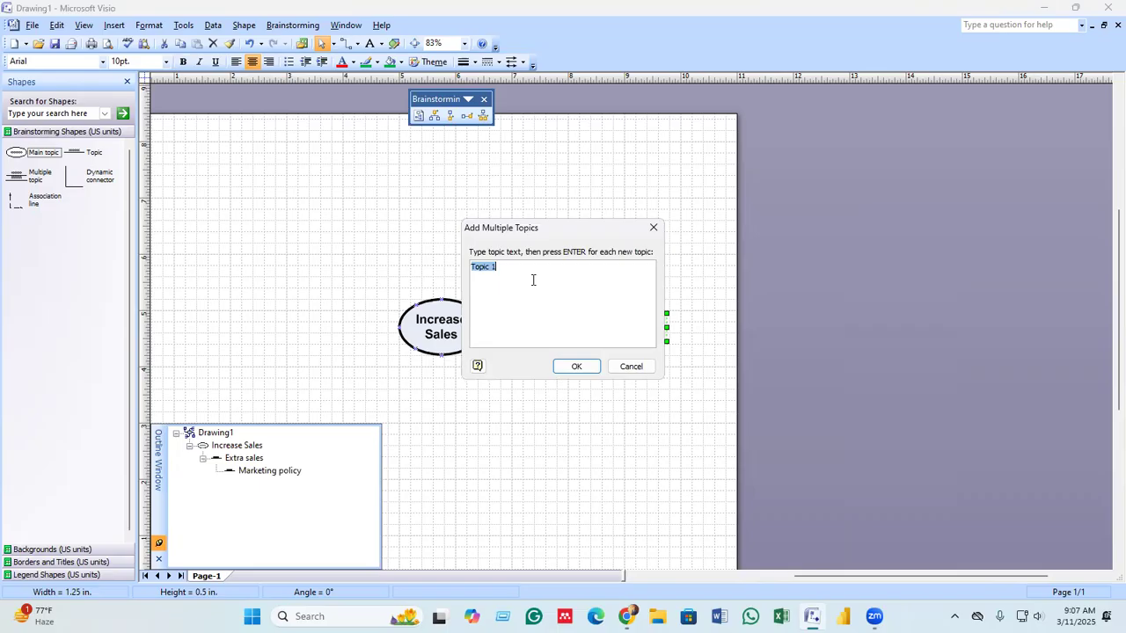
type("no of sales man")
key("Return")
type("tra")
type("ining")
type("Extra")
type(" bonous")
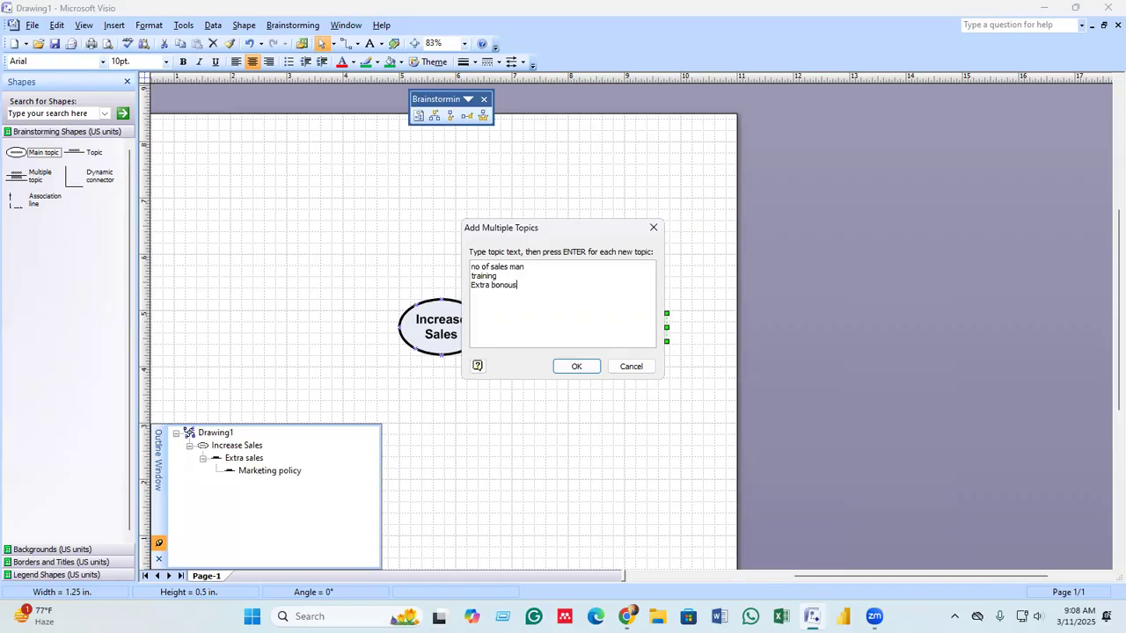
left_click(577, 366)
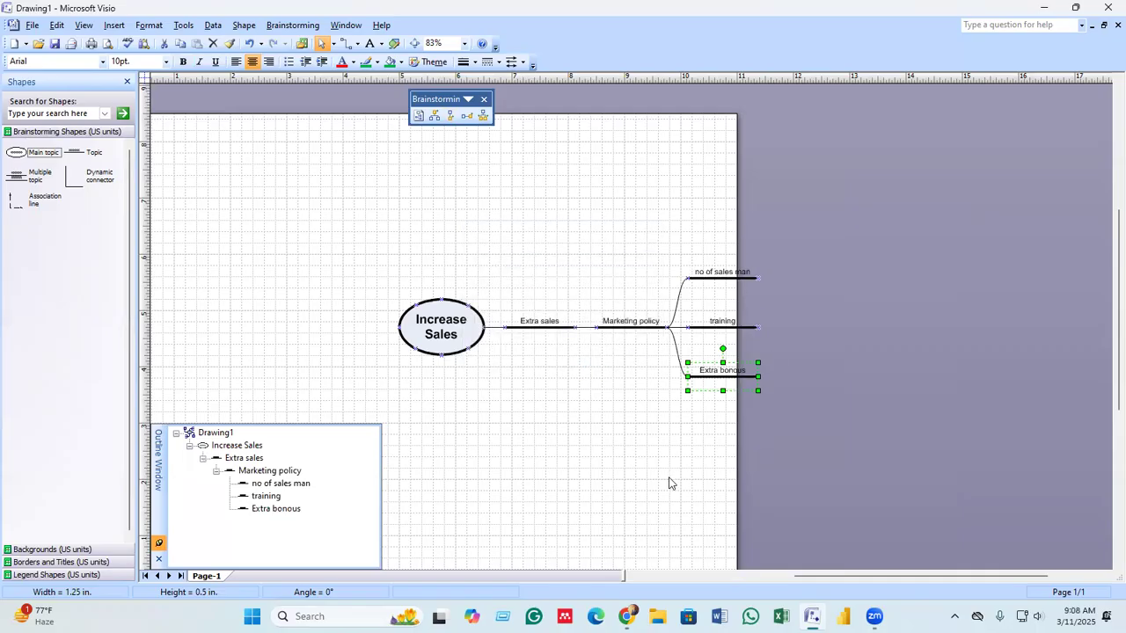
left_click(631, 460)
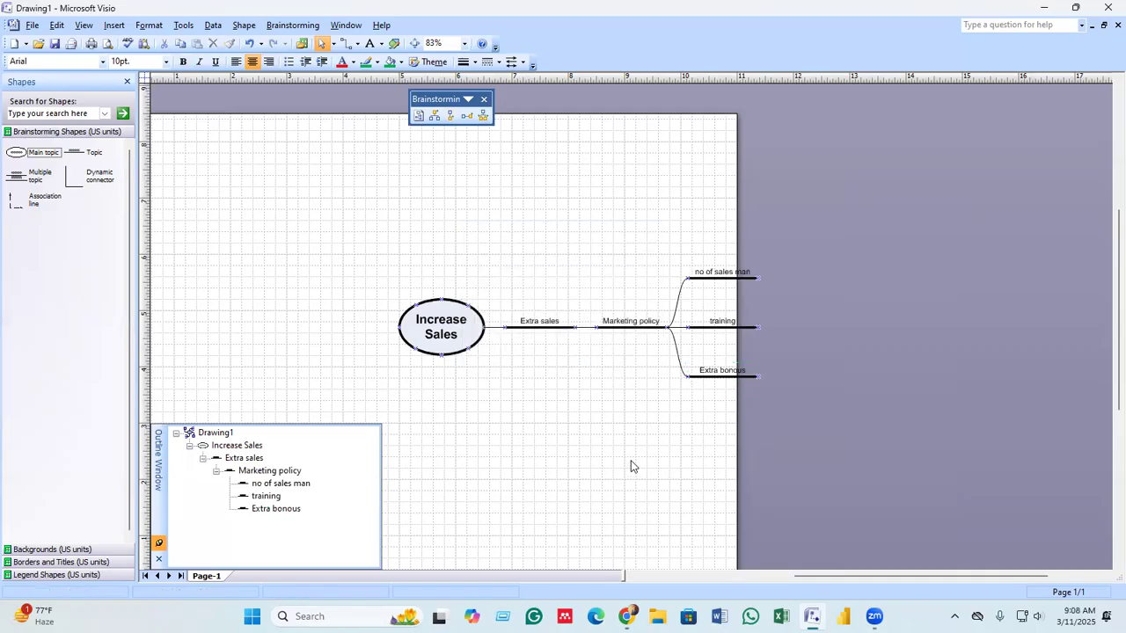
left_click(633, 331)
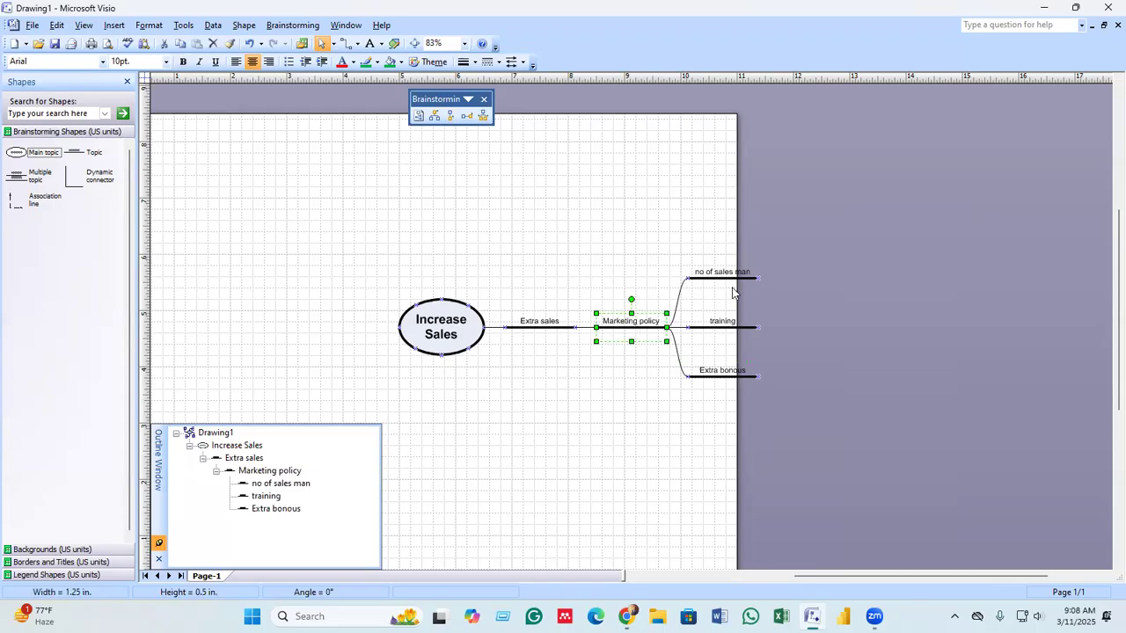
- Move the entire Increase Sales diagram left until all its subtopics fit inside the page
left_click_drag(322, 231, 819, 452)
key("Left")
key("Left")
key("Left")
key("Left")
key("Left")
key("Left")
key("Left")
key("Left")
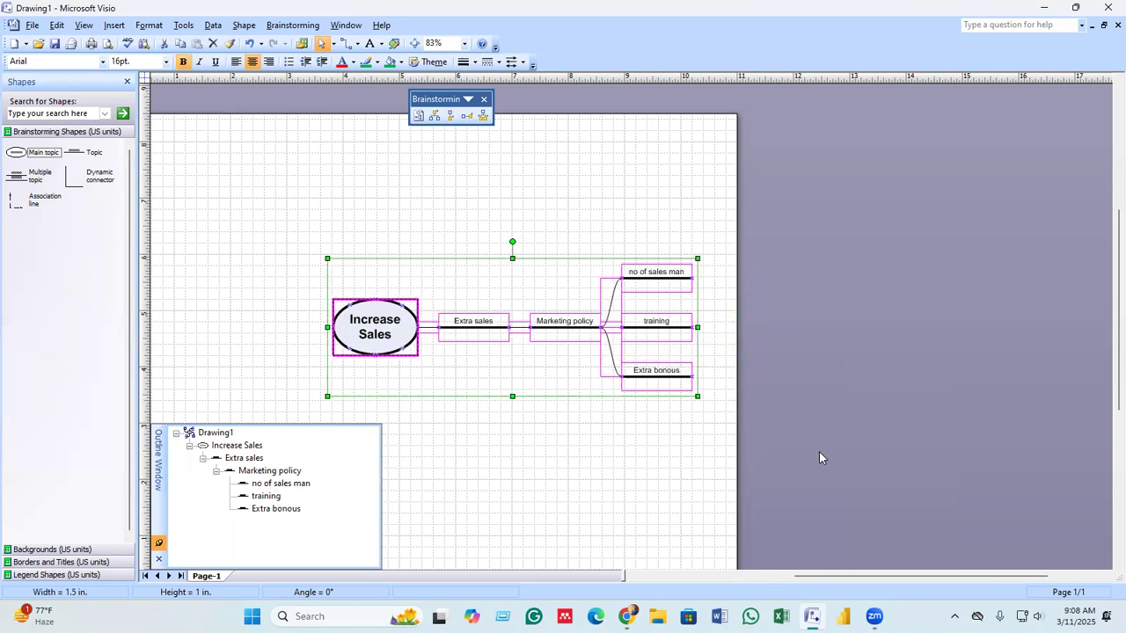
left_click_drag(839, 576, 802, 579)
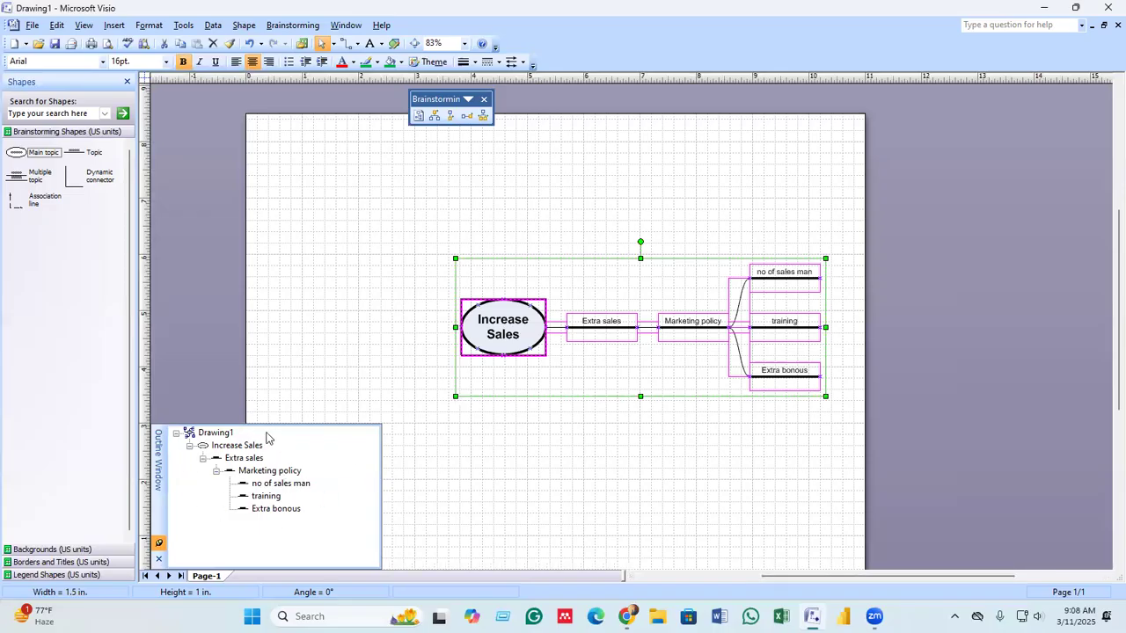
left_click(630, 457)
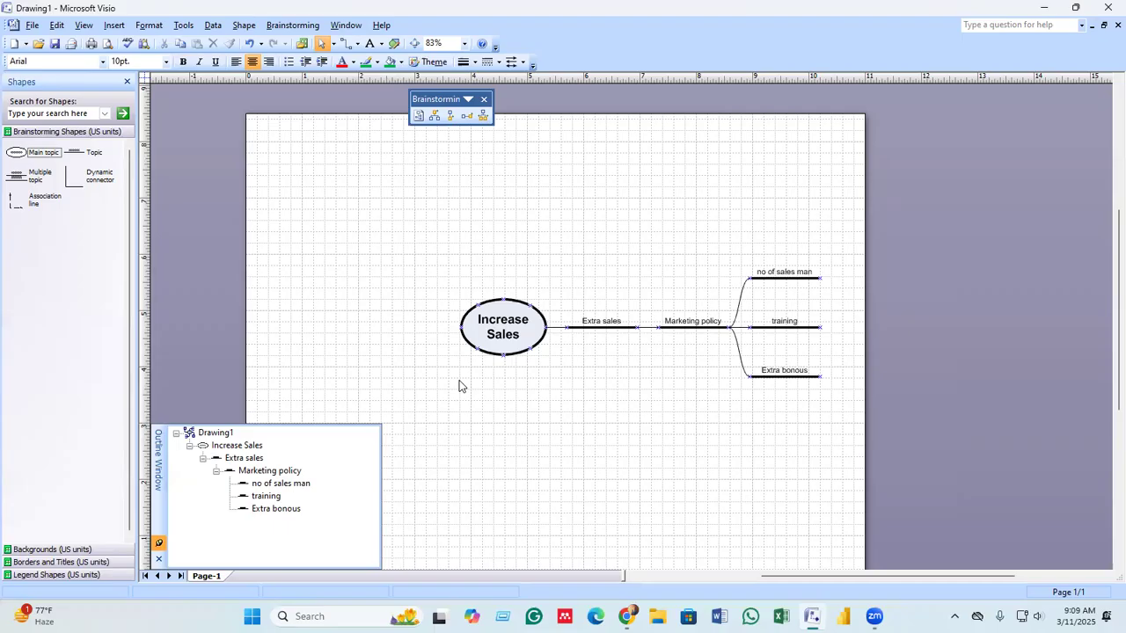
- Add another subtopic to the Increase Sales main topic and label it "Ads"
left_click(501, 325)
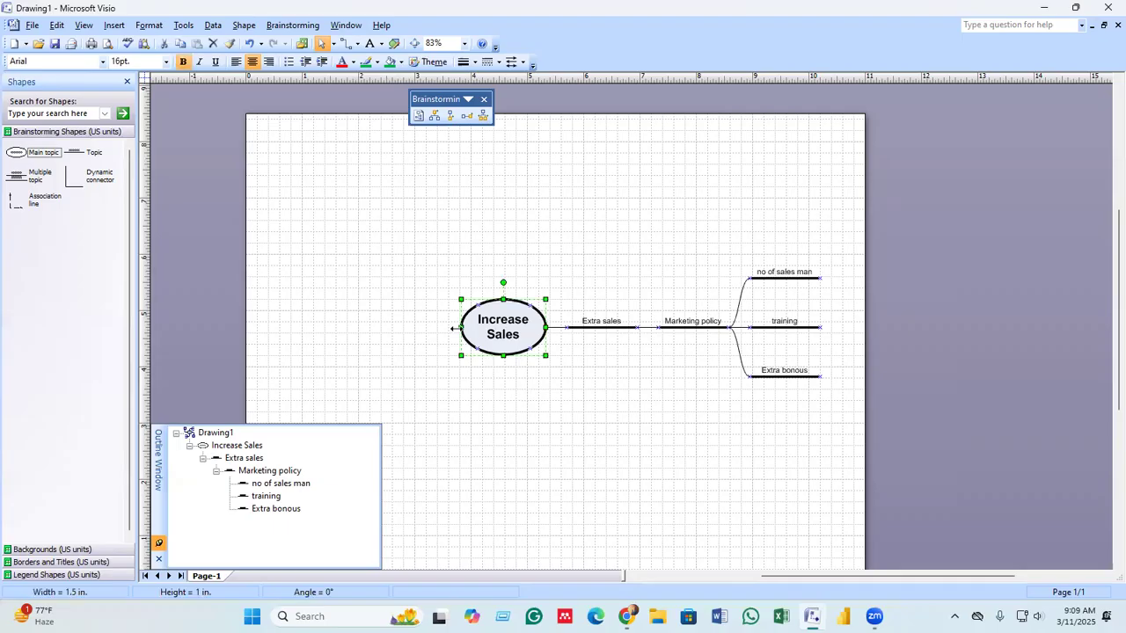
left_click(451, 118)
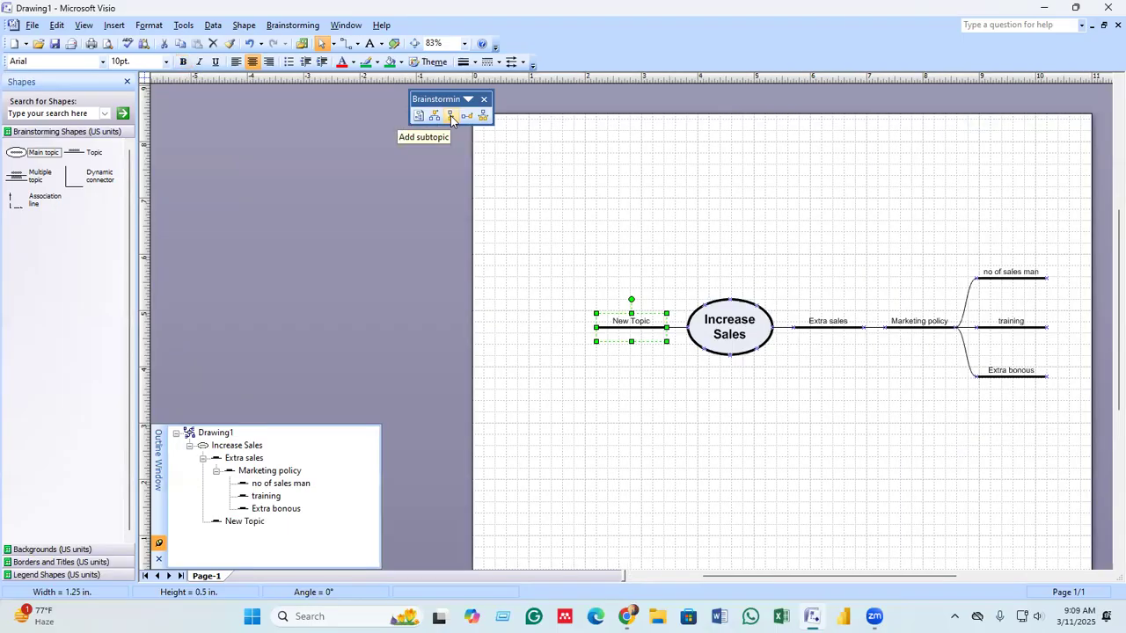
double_click(639, 330)
type("adsf")
key("Return")
key("BackSpace")
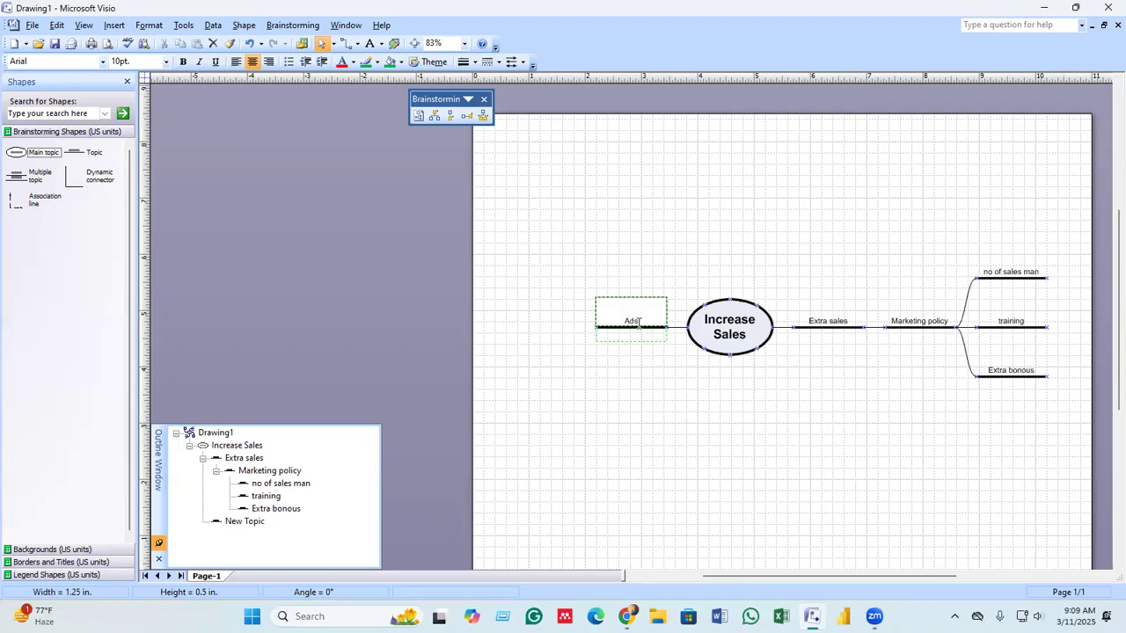
left_click(694, 262)
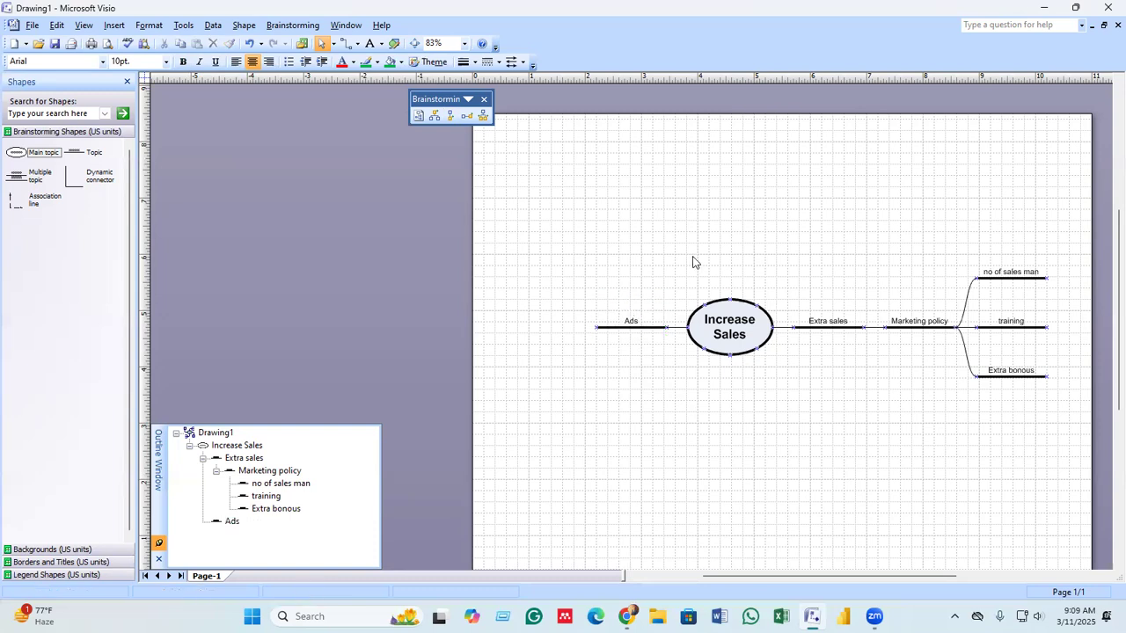
- Add multiple subtopics to Ads: "Online ads", "Offline ads", "Traditional Ads" and "OnLine & Offline Ads"
left_click(616, 328)
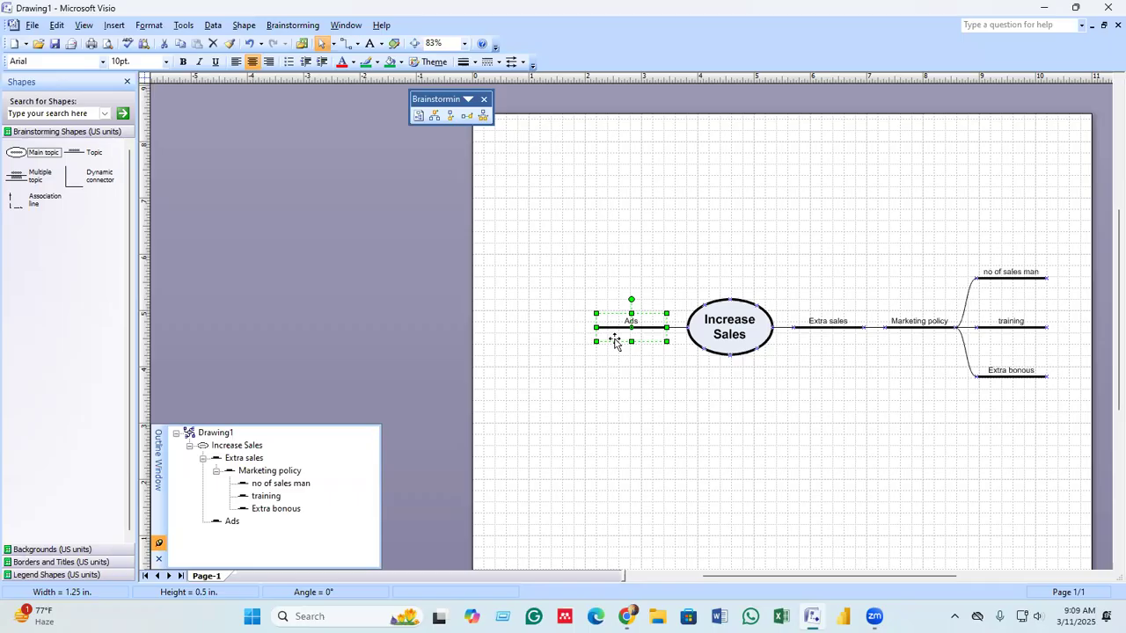
left_click(483, 119)
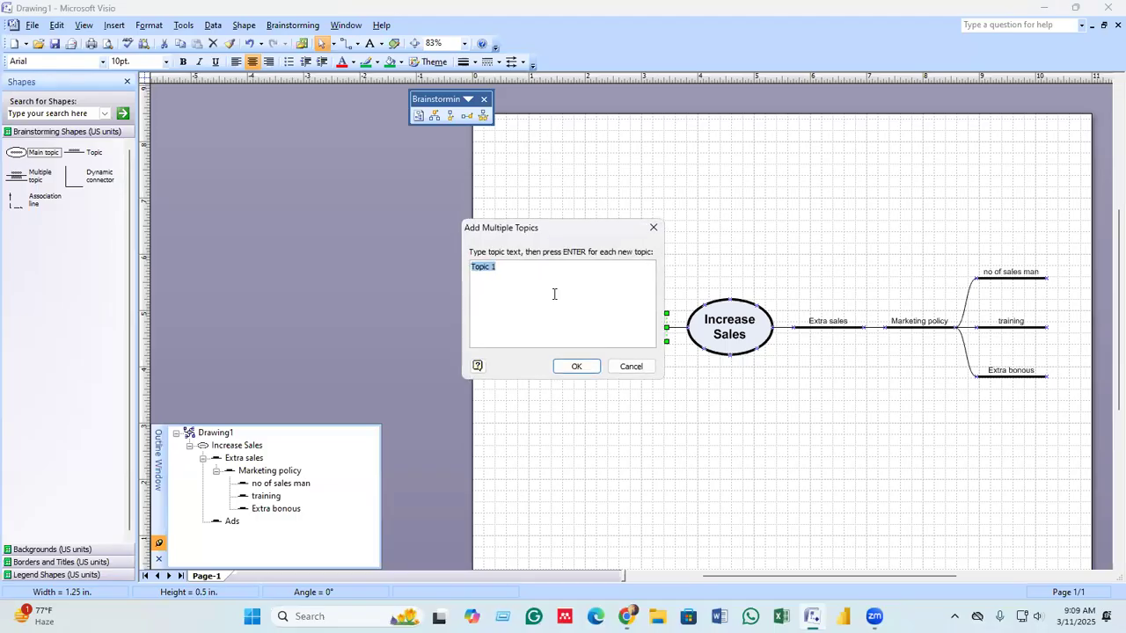
type("O")
type("b")
type("nline a")
type("ds")
type("o")
type("Offl")
type("ine ad")
type("s")
type("Tr")
type("adi")
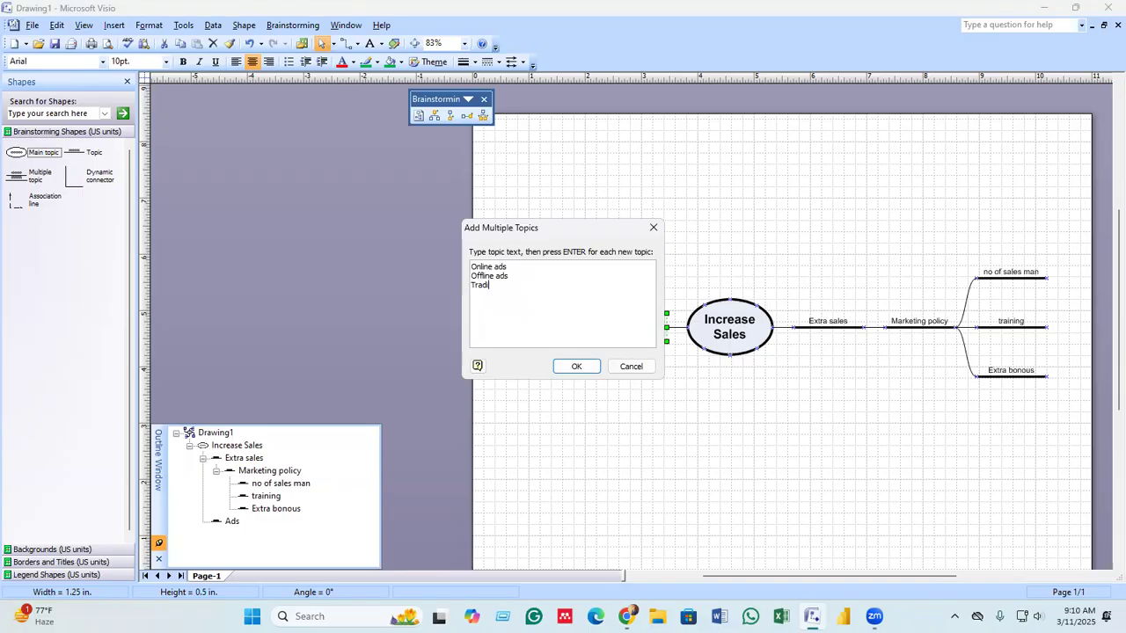
type("tional Ads")
type("OnL")
type("ine & ")
type("Off")
type("line Ad")
type("s")
left_click(576, 366)
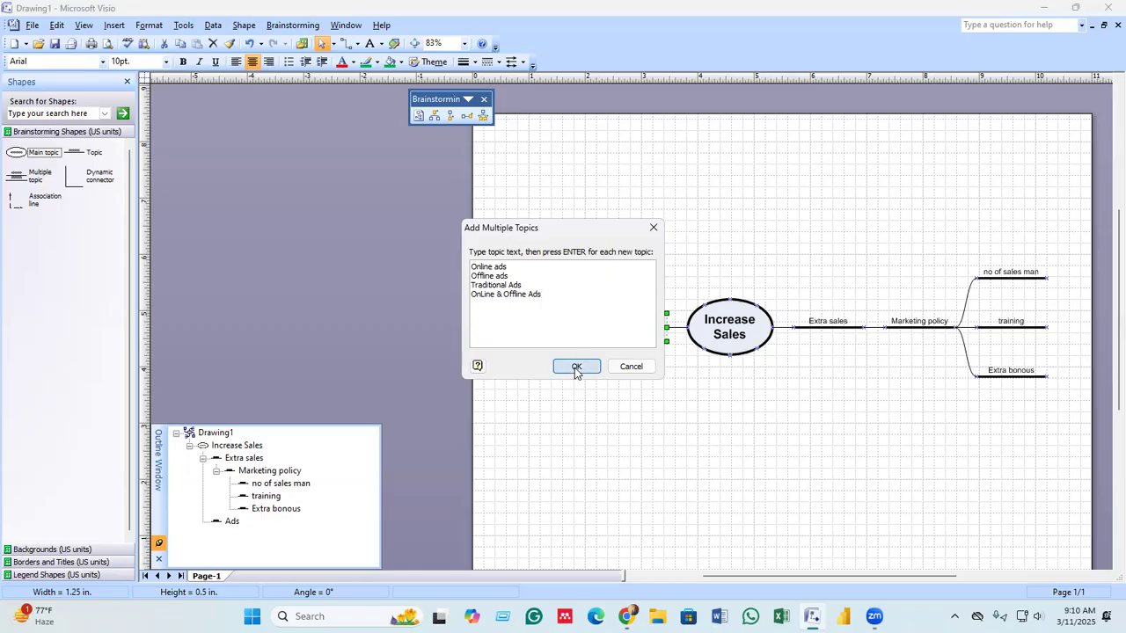
left_click(578, 426)
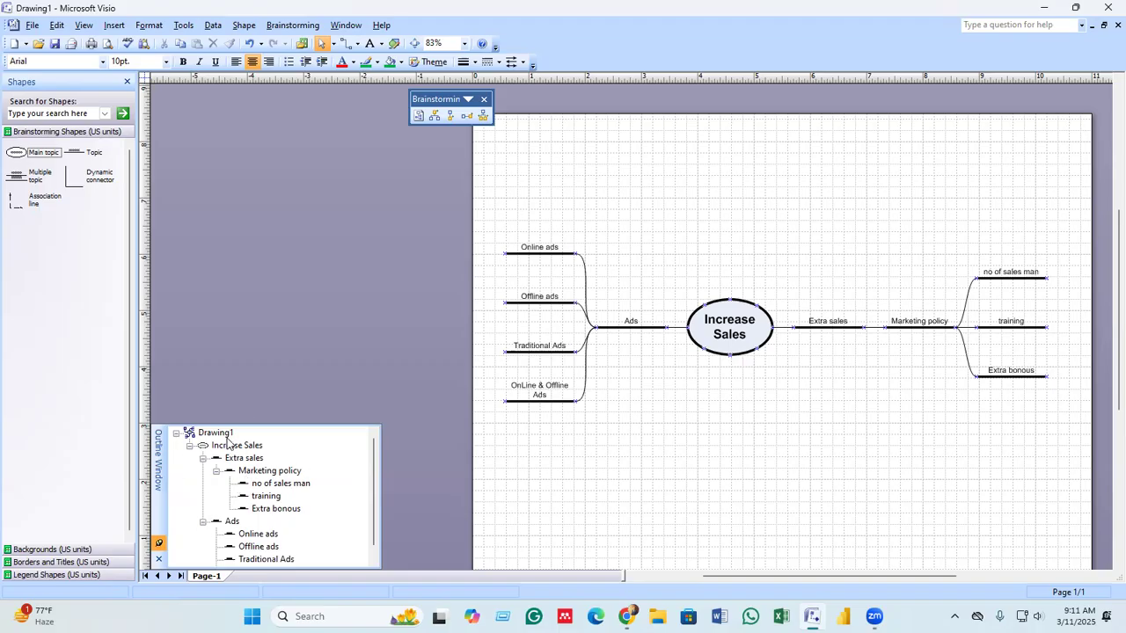
- Move the Outline Window up to about the middle height of the drawing area
left_click(187, 437)
left_click_drag(161, 455, 161, 220)
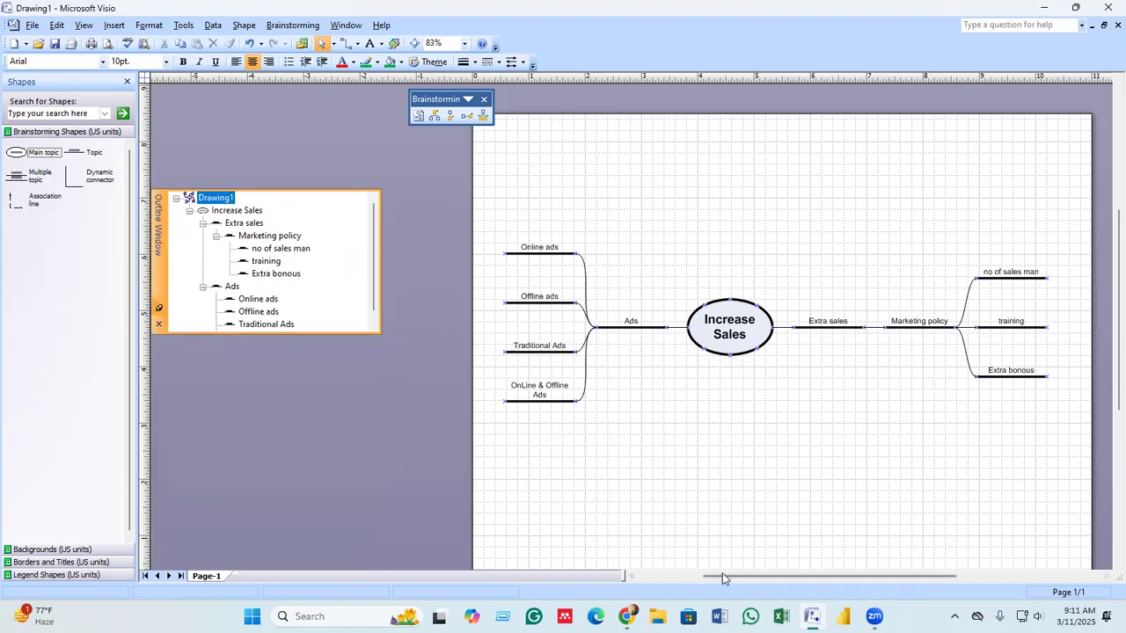
- Shift the Increase Sales main topic with its branches slightly right to centre the diagram on the page
left_click_drag(743, 573, 769, 575)
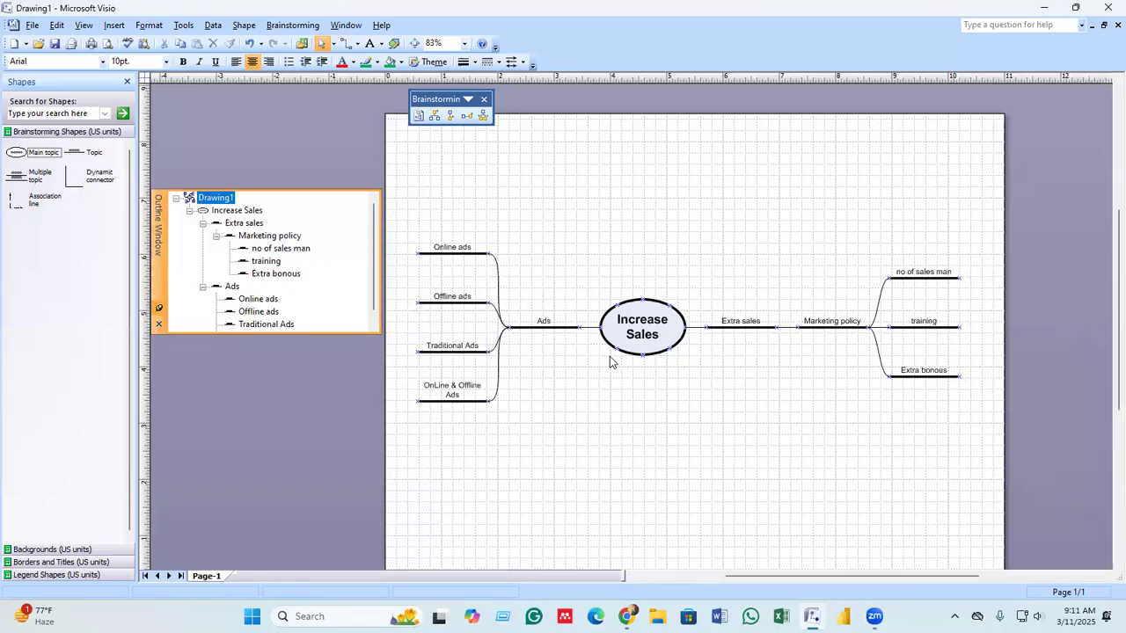
left_click(623, 336)
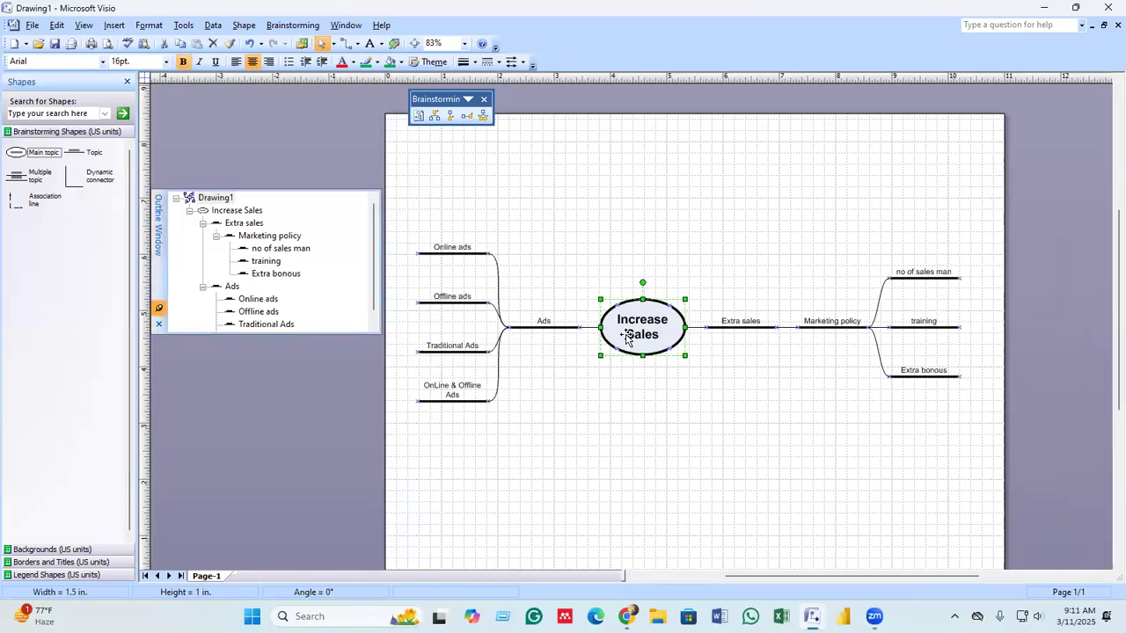
left_click_drag(637, 336, 655, 331)
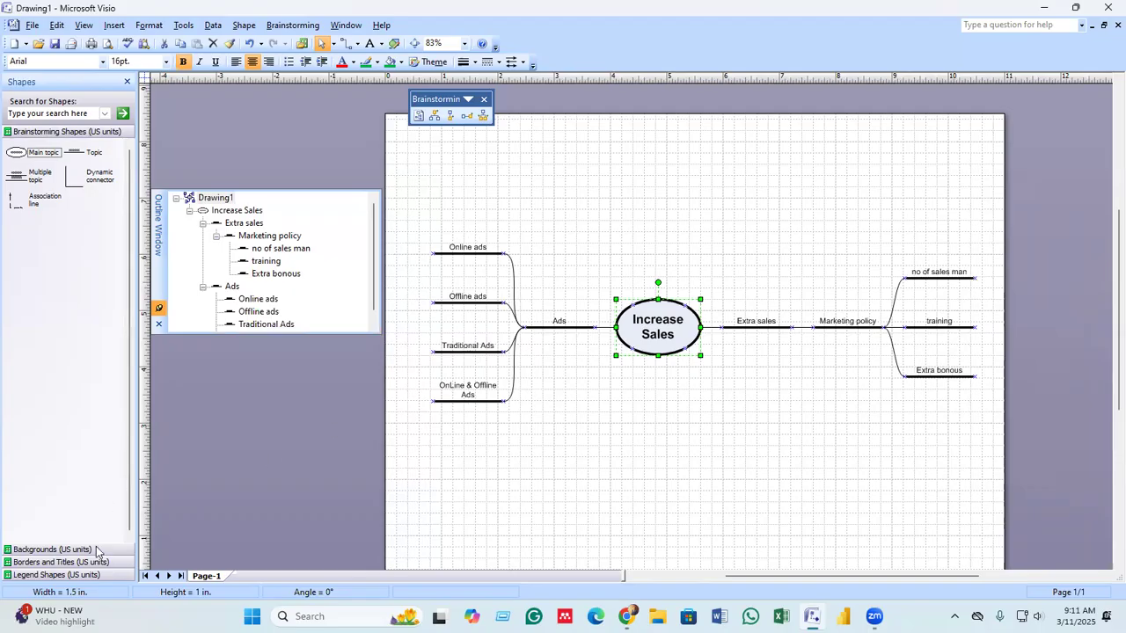
- Place the Good legend symbol on the Online ads topic, at the right end of its line
left_click(73, 576)
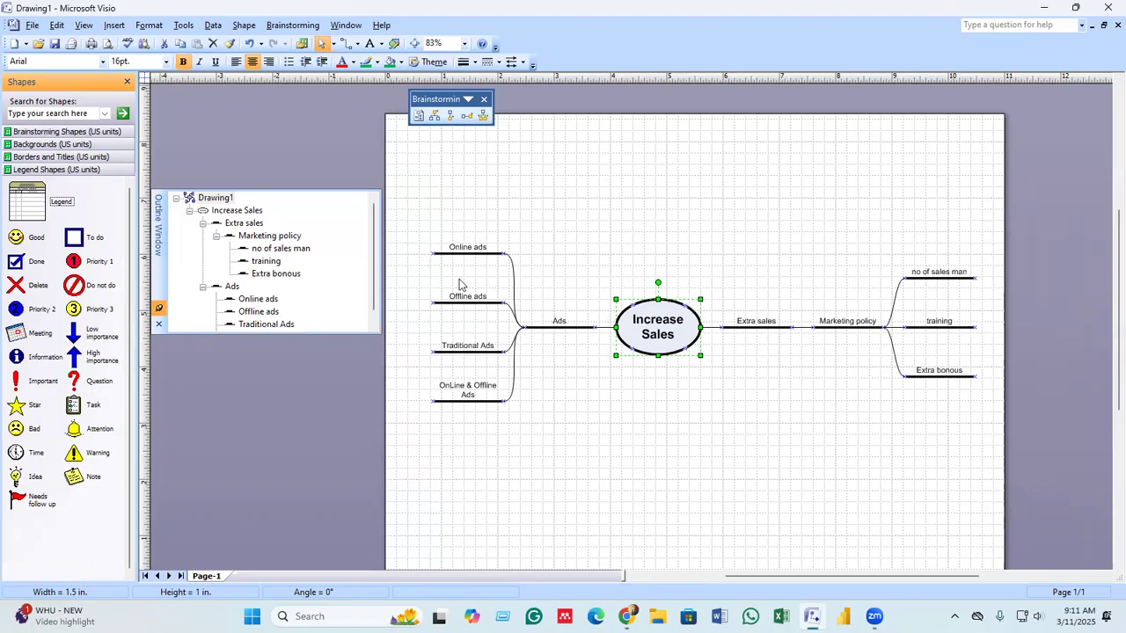
left_click(467, 251)
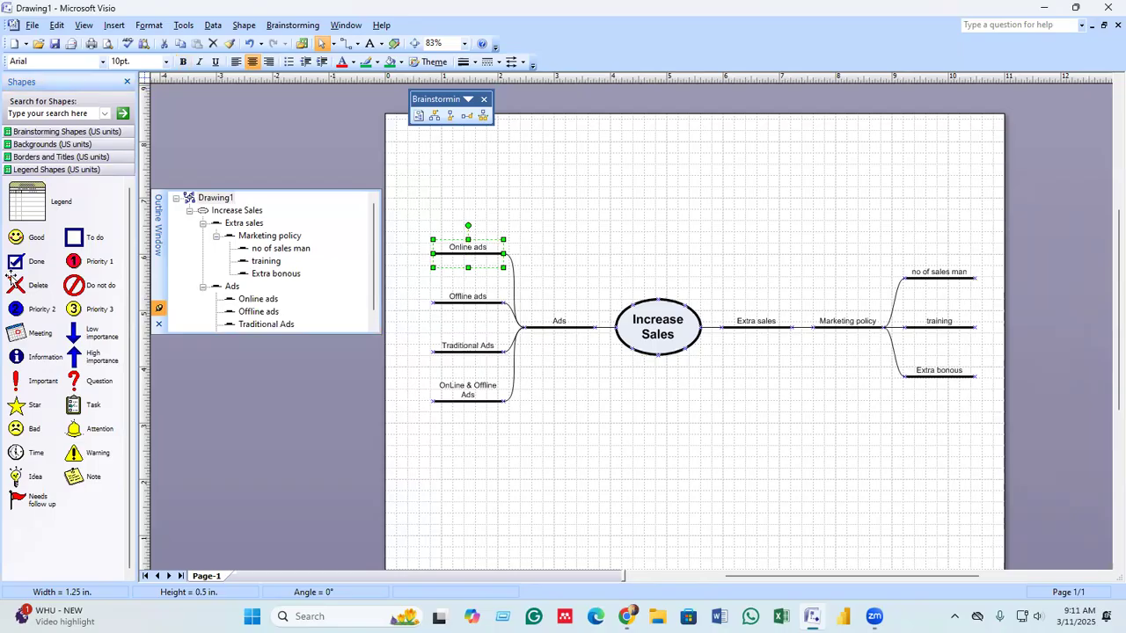
left_click_drag(19, 246, 446, 256)
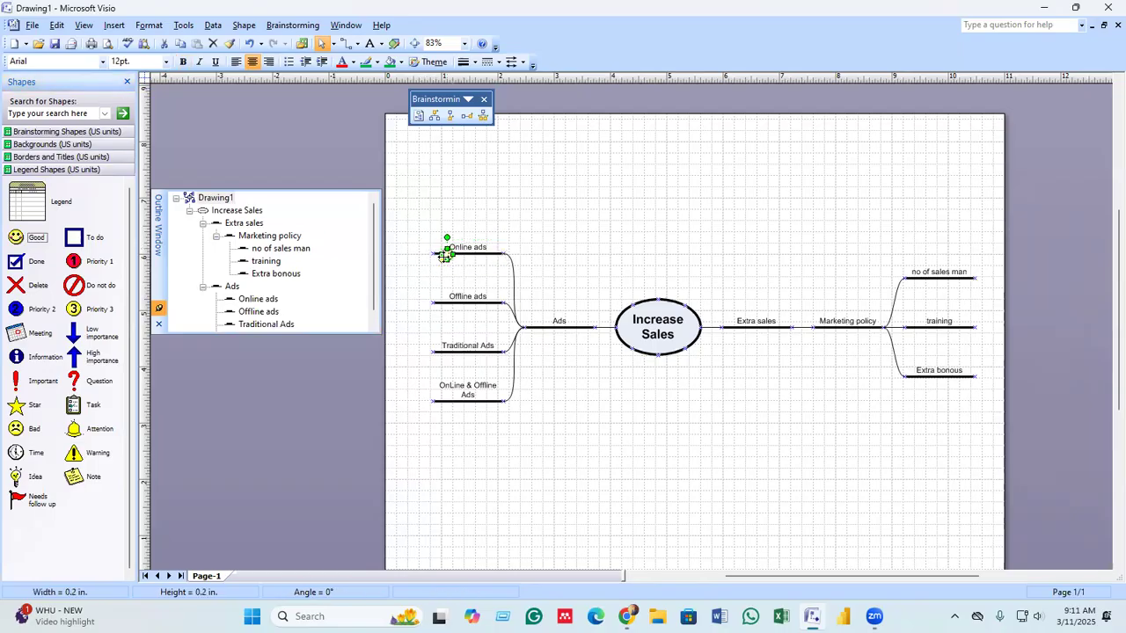
left_click_drag(446, 255, 498, 254)
left_click(561, 248)
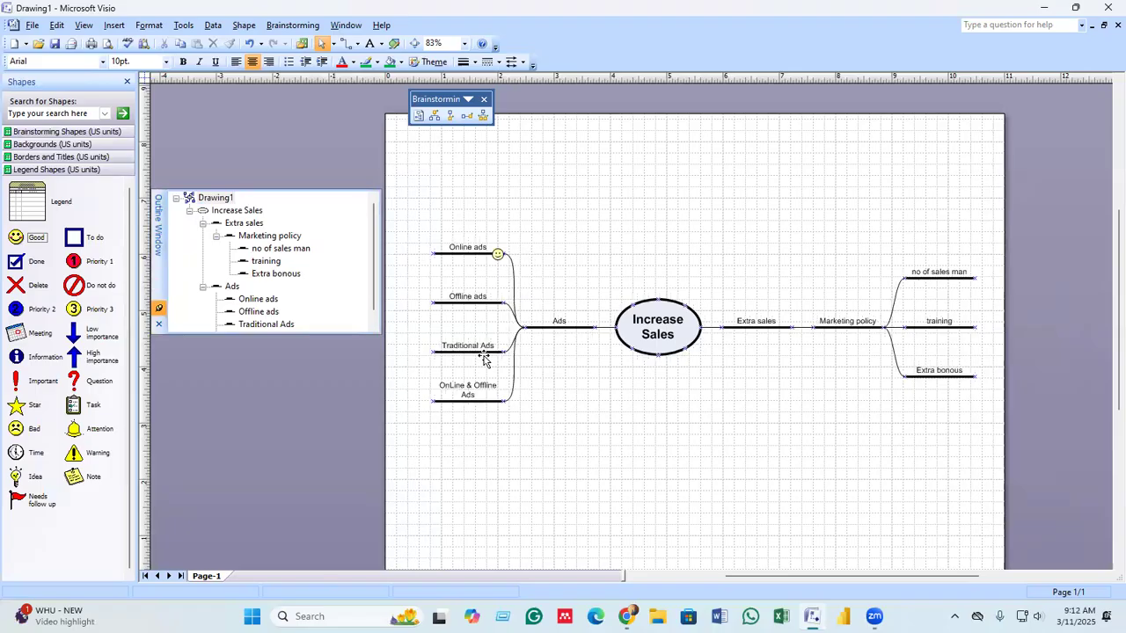
- Place the Delete legend symbol at the left end of the Traditional Ads topic line
left_click_drag(16, 285, 435, 351)
left_click(603, 390)
- Mark Offline ads with the High importance symbol and OnLine & Offline Ads with Low importance, at their left ends
left_click_drag(94, 359, 438, 301)
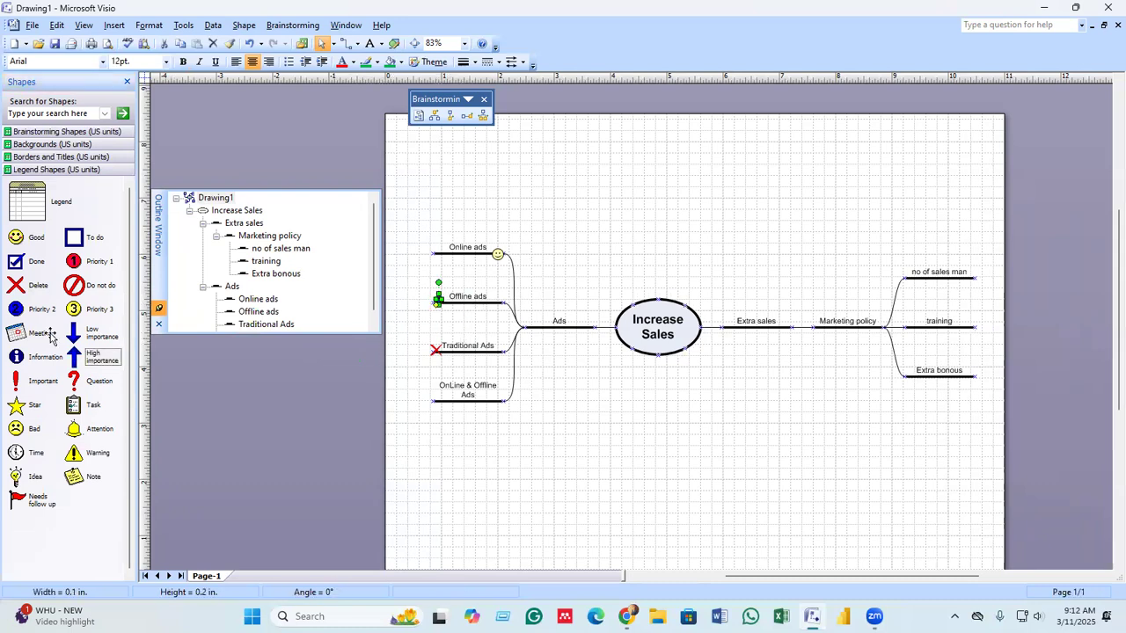
left_click_drag(77, 334, 434, 407)
left_click(517, 425)
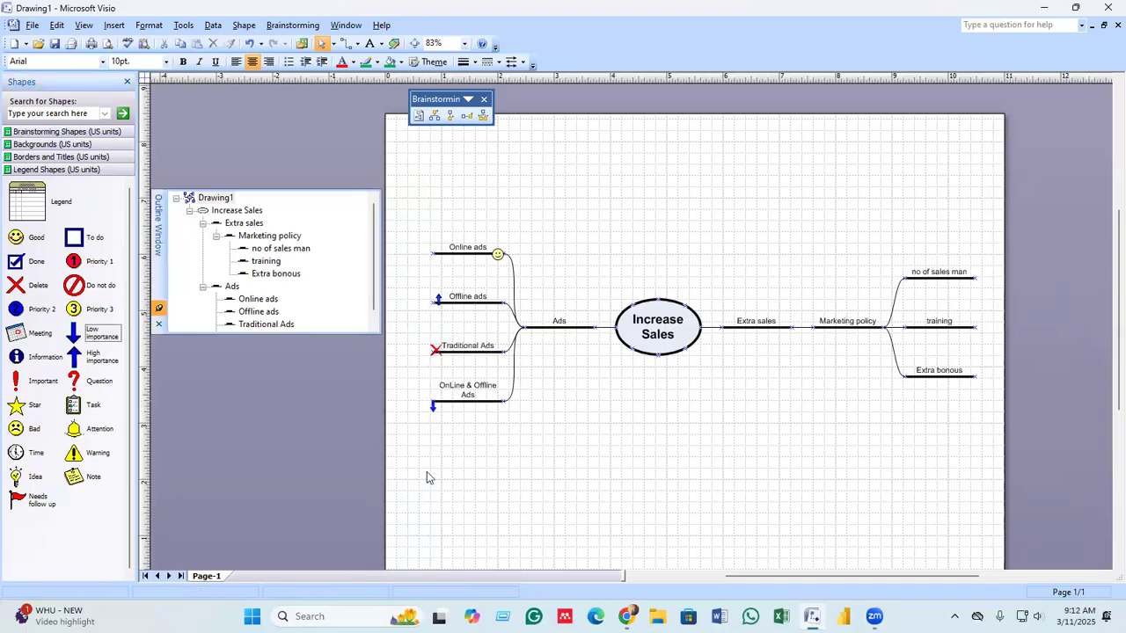